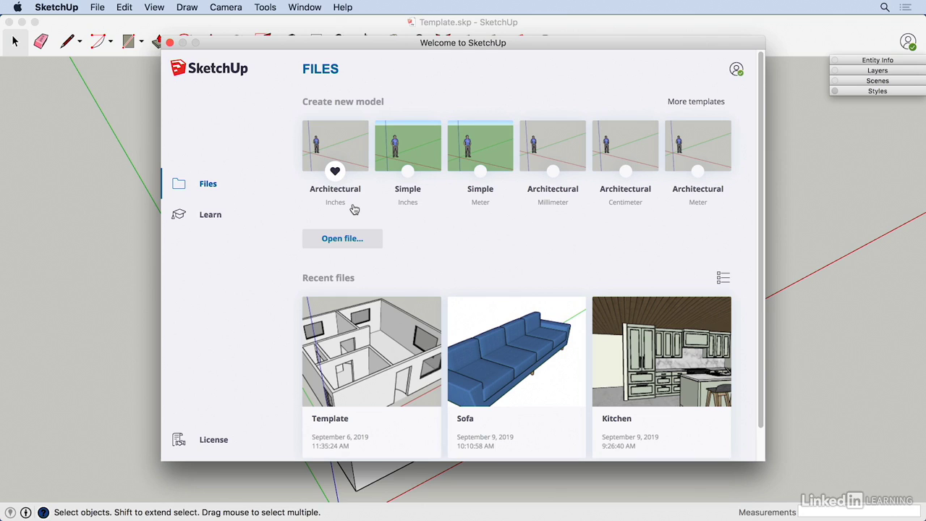
Close the welcome window to get to the house model in Template.skp.
{"action": "left_click", "coordinate": [169, 43]}
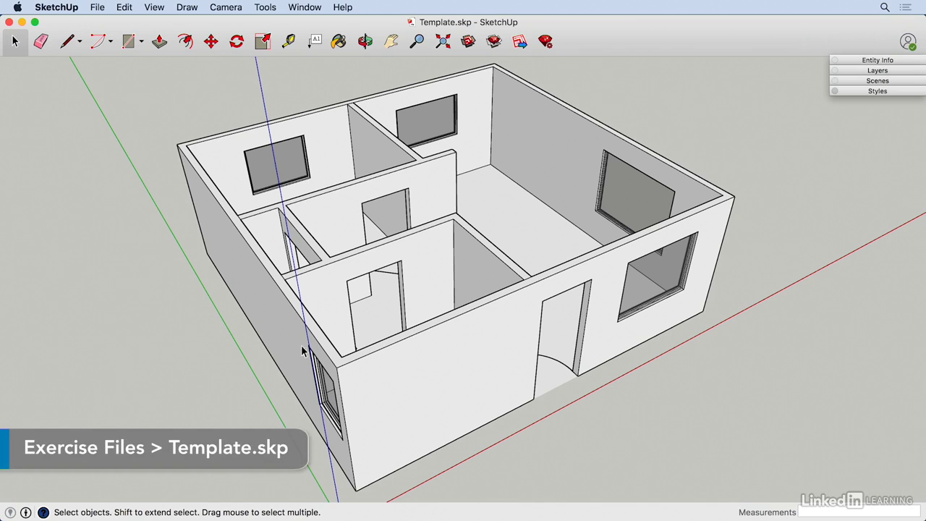
{"action": "triple_click", "coordinate": [420, 356]}
{"action": "left_click", "coordinate": [232, 403]}
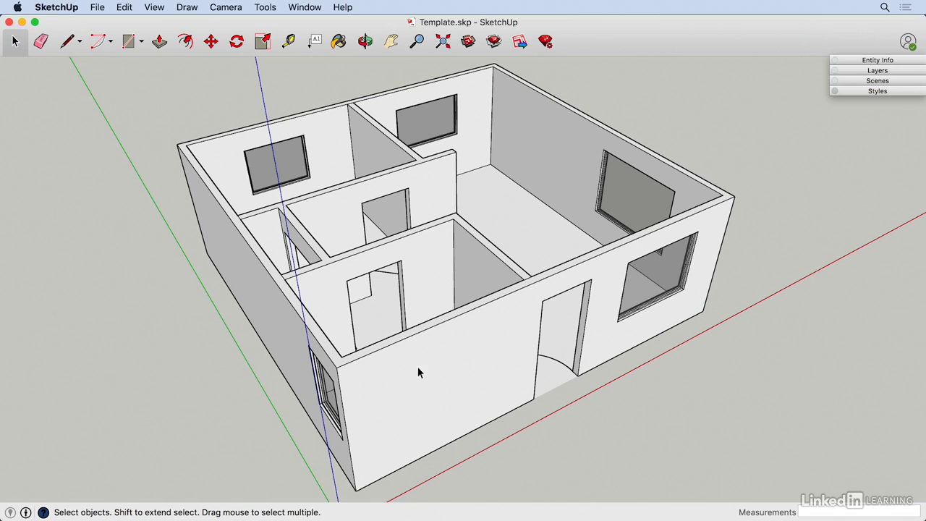
Add two layers for the building shell, named 01_walls and 01_ceiling.
{"action": "left_click", "coordinate": [851, 70]}
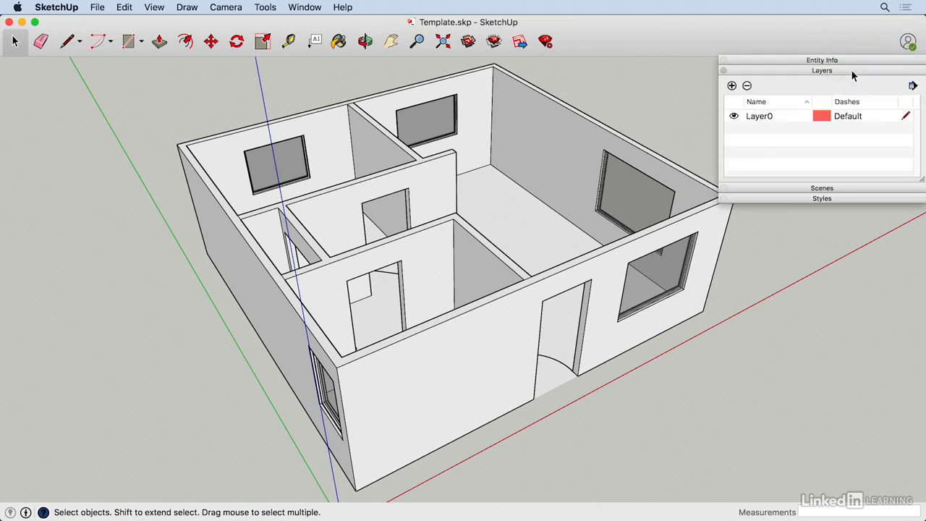
{"action": "left_click", "coordinate": [732, 86]}
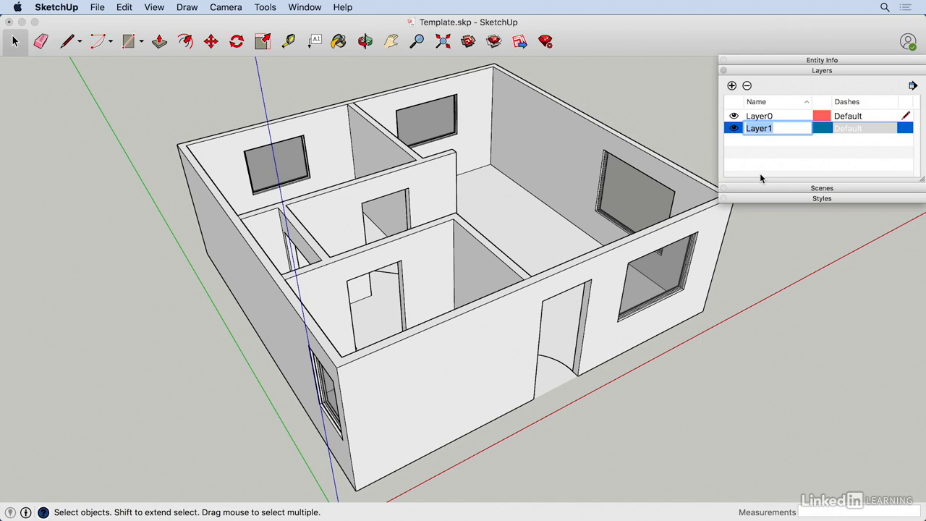
{"action": "type", "text": "01_walls"}
{"action": "key", "text": "Return"}
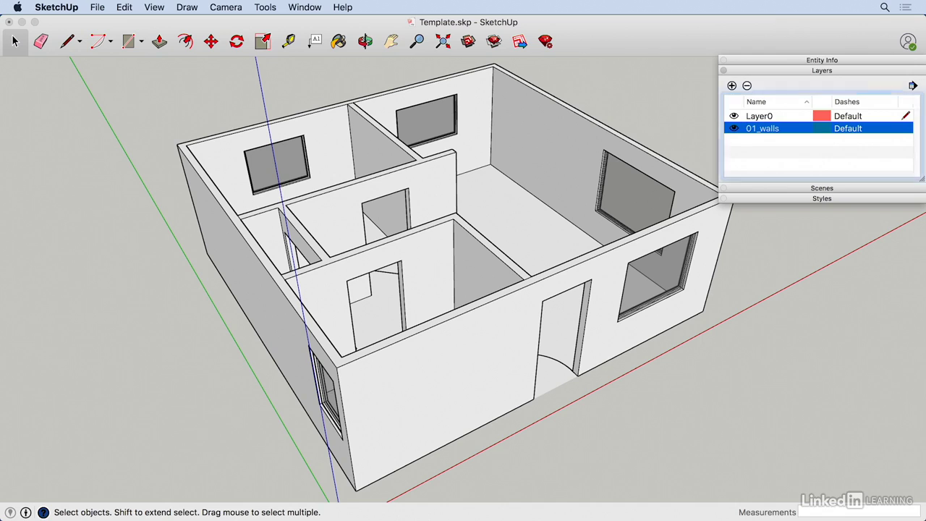
{"action": "left_click", "coordinate": [732, 85]}
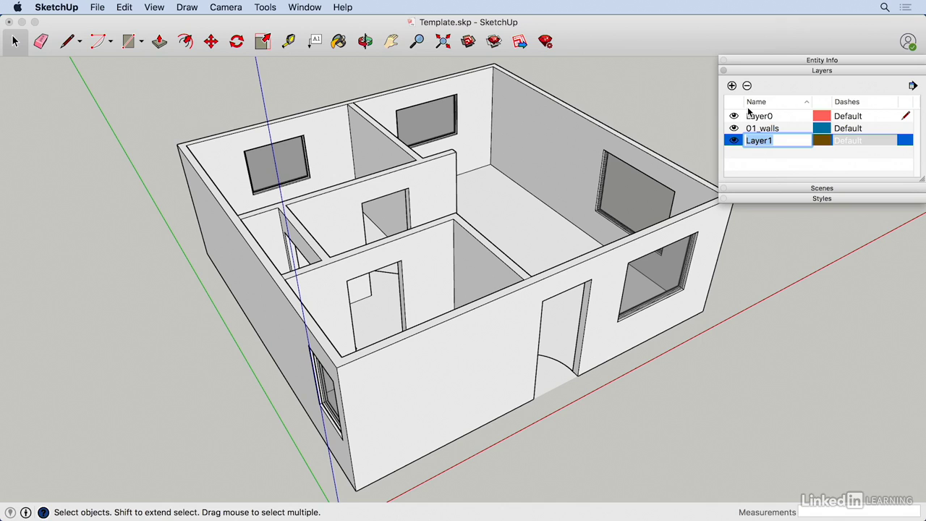
{"action": "type", "text": "01_ceiling"}
{"action": "key", "text": "Return"}
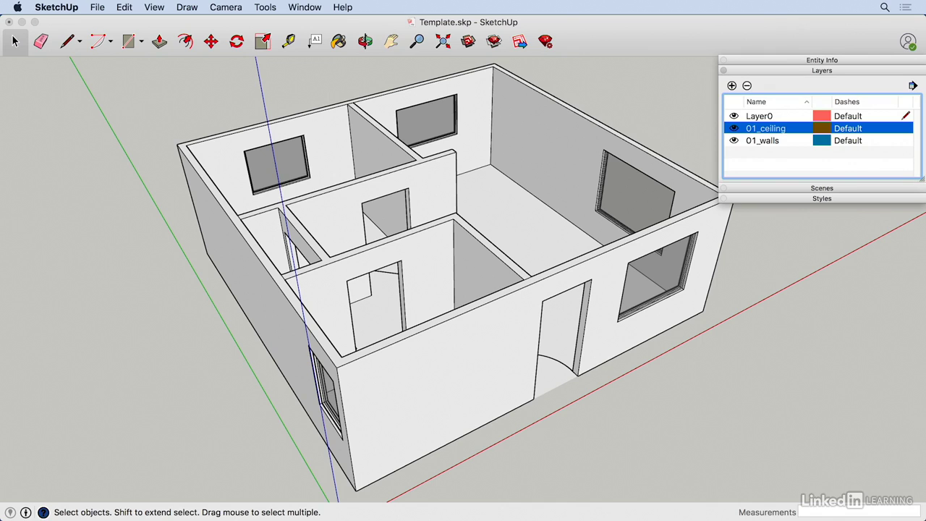
Add two layers for the cabinetry, named 02_basecabinet and 02_uppercabinets.
{"action": "left_click", "coordinate": [732, 86]}
{"action": "type", "text": "02_"}
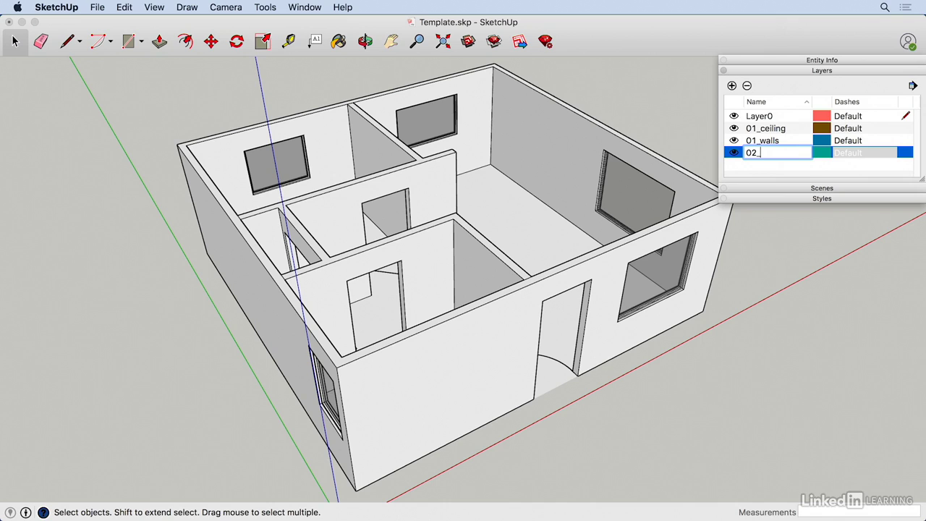
{"action": "type", "text": "basecabinet"}
{"action": "key", "text": "Return"}
{"action": "left_click", "coordinate": [733, 86]}
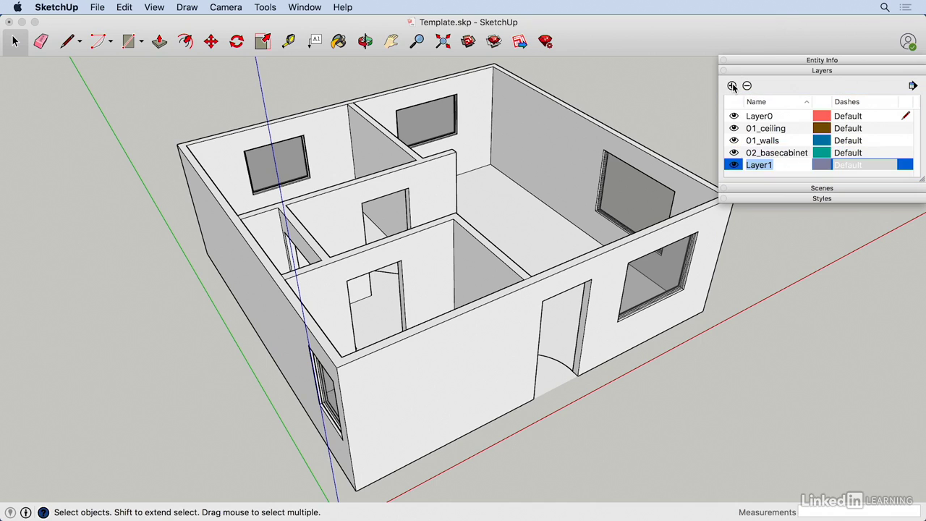
{"action": "type", "text": "02_"}
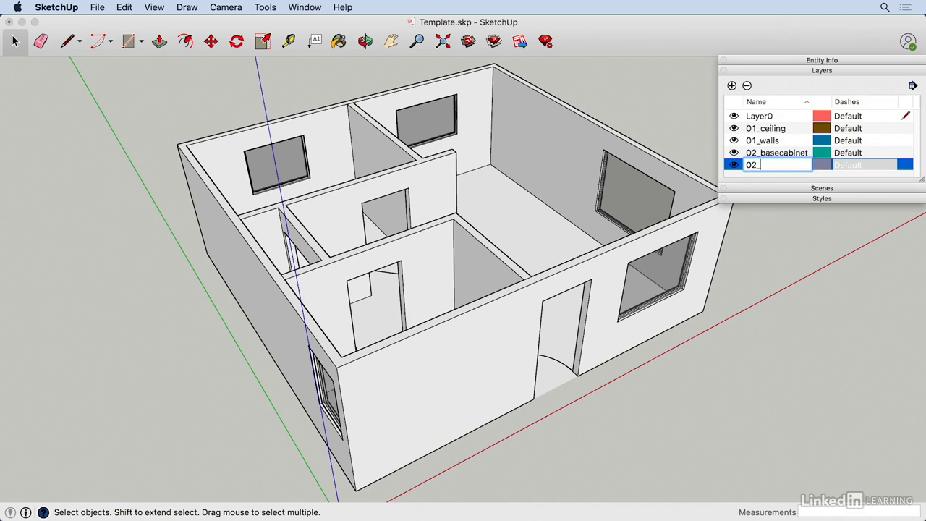
{"action": "type", "text": "uppercabinets"}
{"action": "key", "text": "Return"}
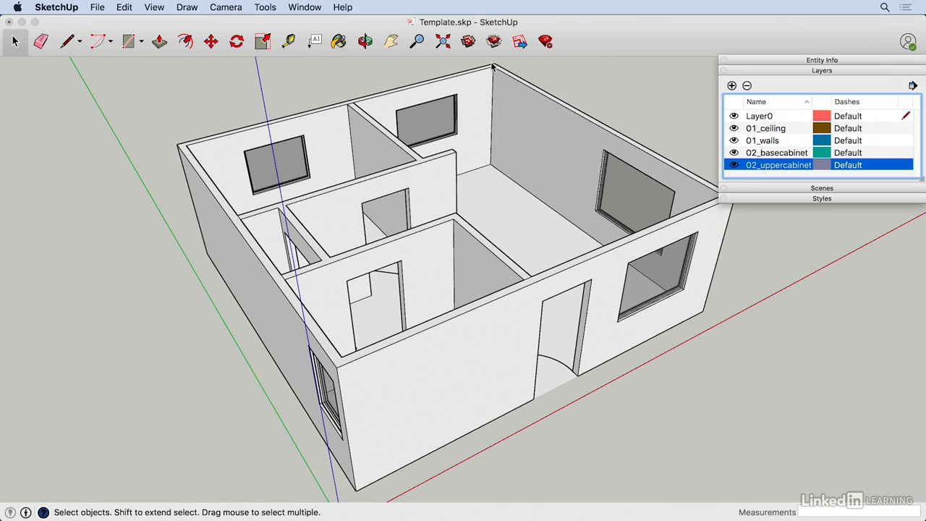
Apply the Shaded with textures style from the Default Styles collection to the model.
{"action": "left_click", "coordinate": [816, 188]}
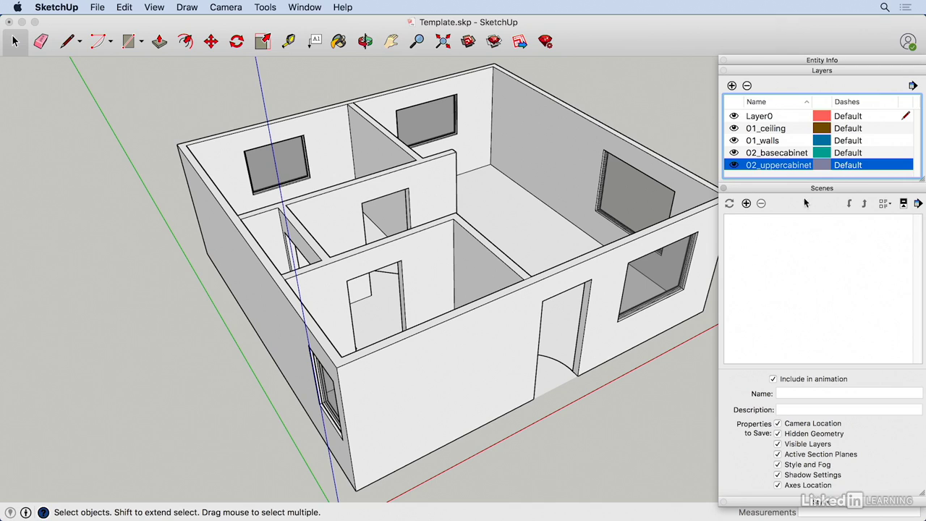
{"action": "left_click", "coordinate": [762, 188]}
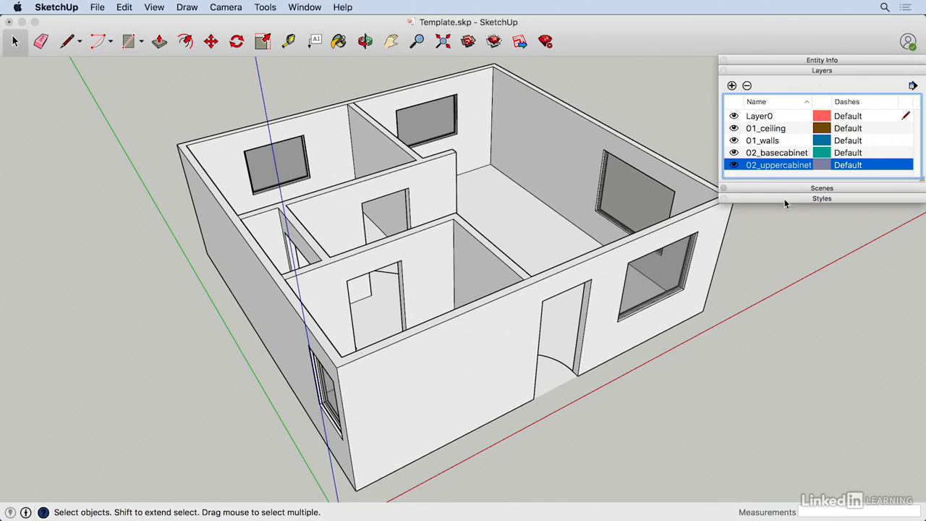
{"action": "left_click", "coordinate": [809, 199]}
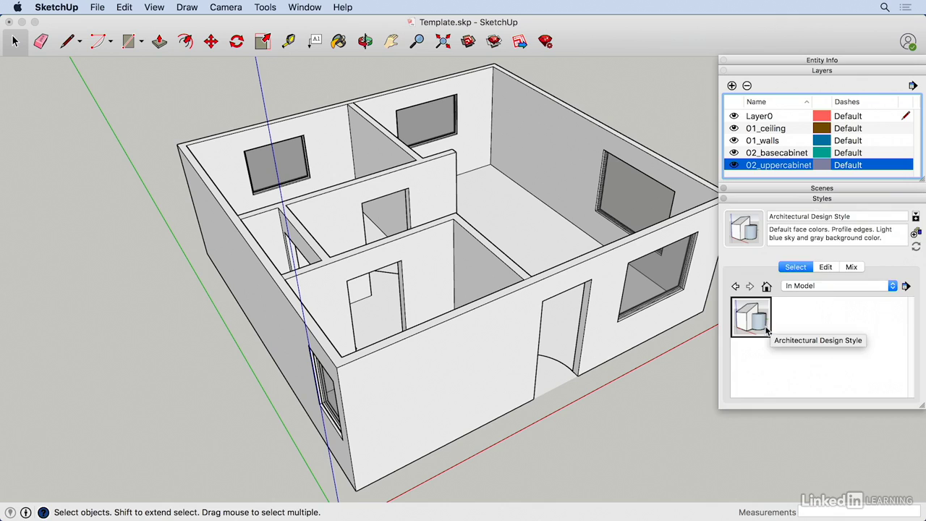
{"action": "left_click", "coordinate": [820, 285]}
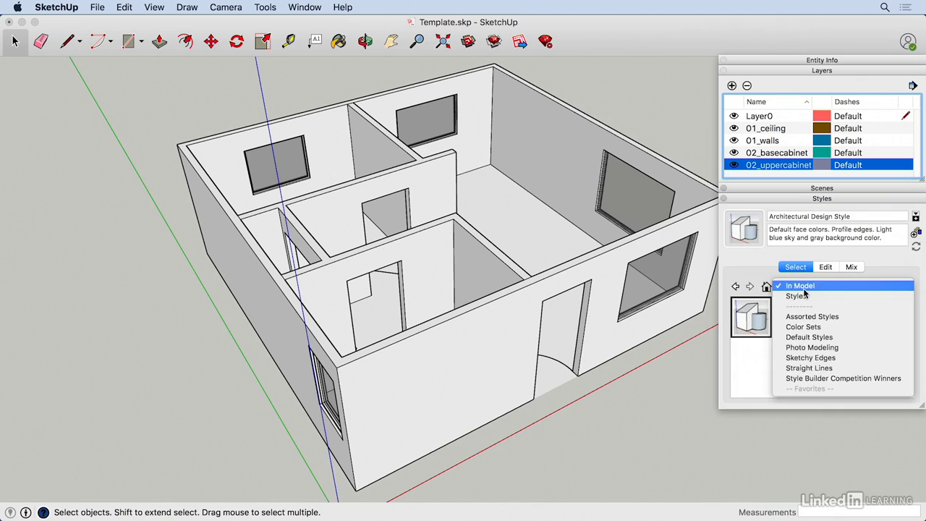
{"action": "left_click", "coordinate": [805, 338]}
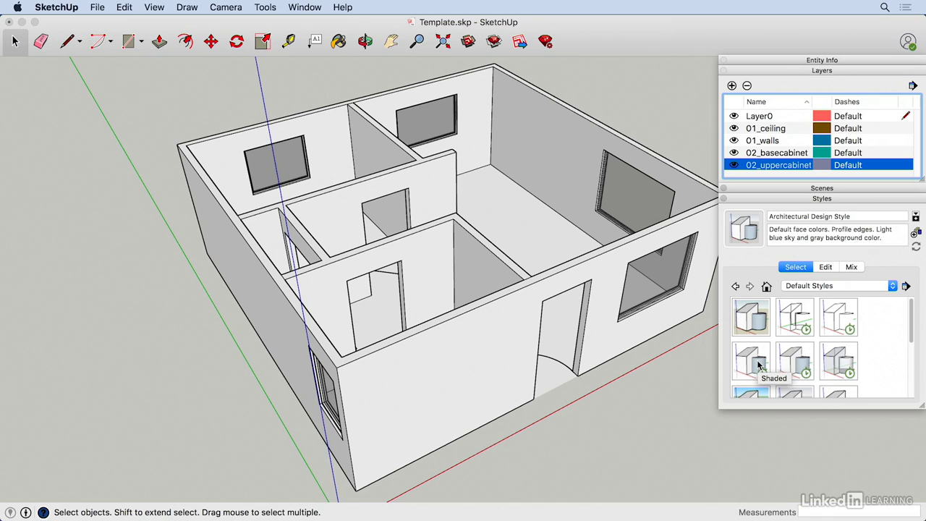
{"action": "left_click", "coordinate": [796, 362]}
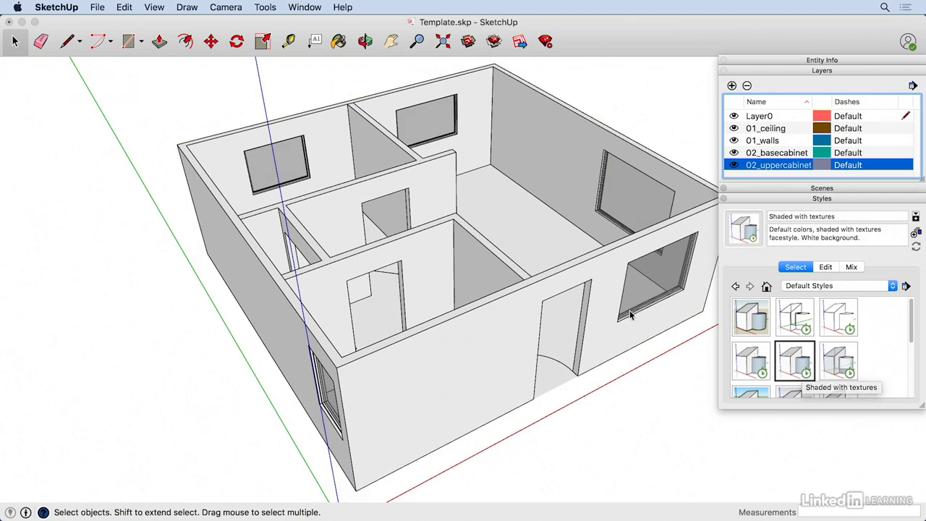
{"action": "left_click", "coordinate": [770, 199]}
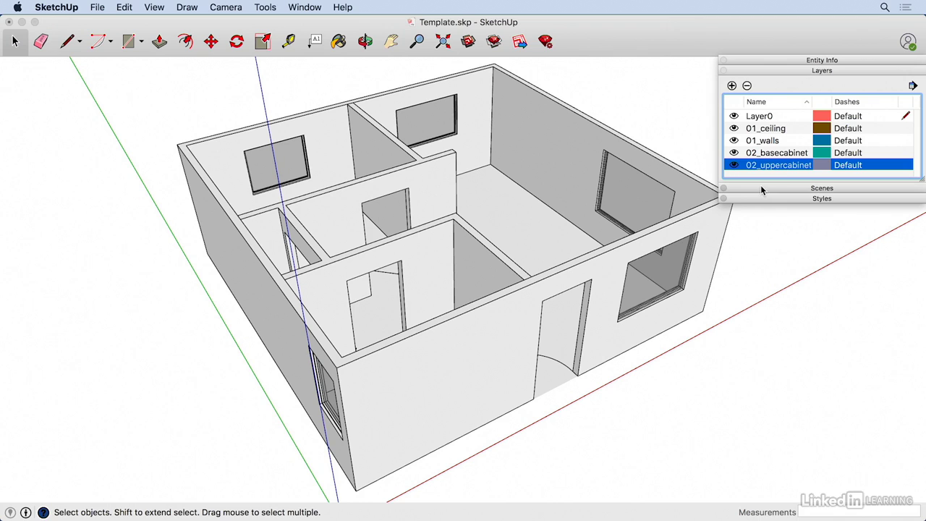
Add a scene of the current house view and name it working.
{"action": "left_click", "coordinate": [761, 188]}
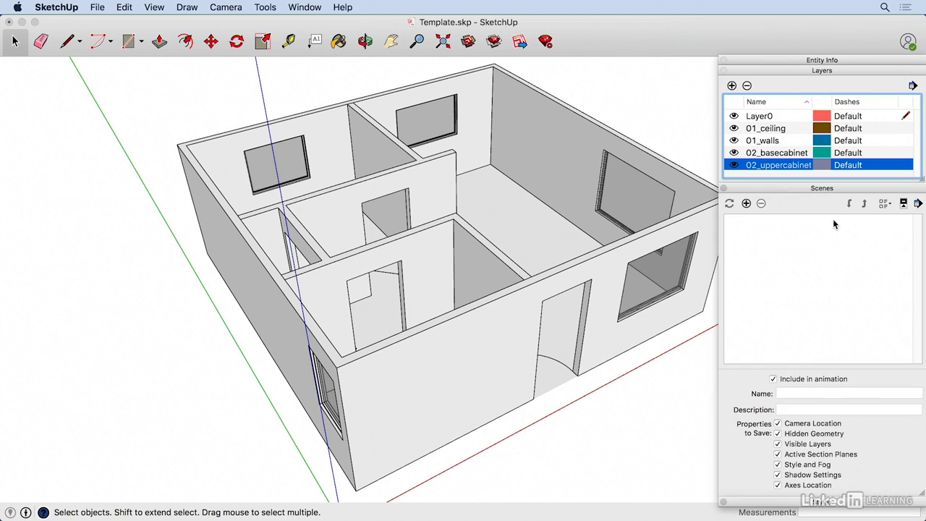
{"action": "left_click", "coordinate": [746, 204]}
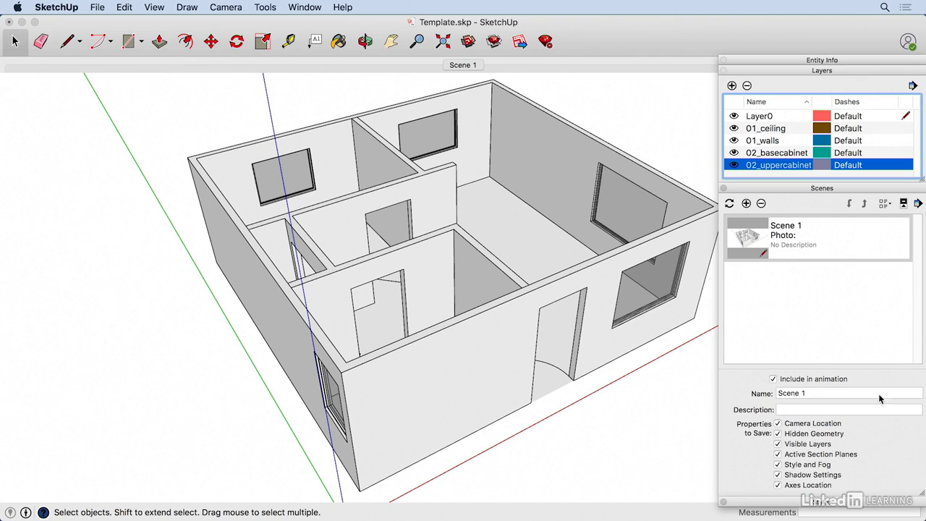
{"action": "left_click", "coordinate": [904, 203]}
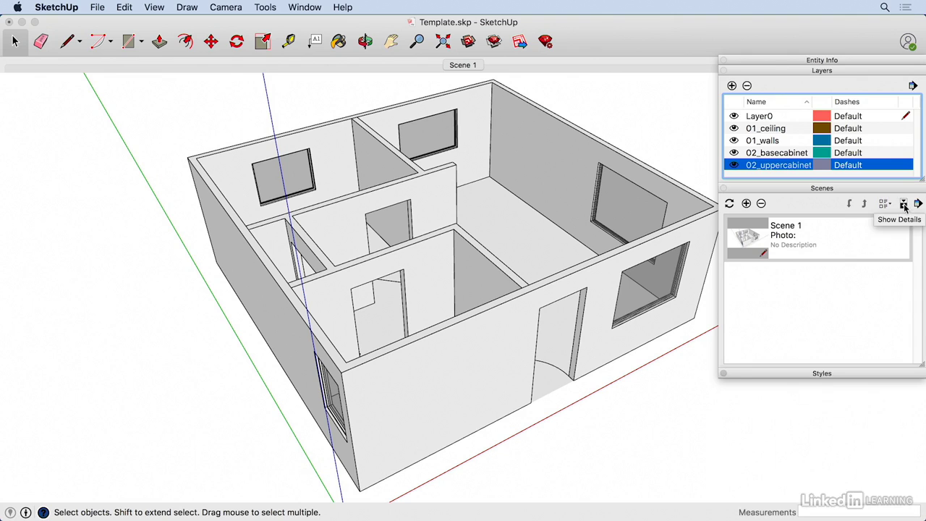
{"action": "left_click", "coordinate": [904, 203]}
{"action": "left_click", "coordinate": [807, 395]}
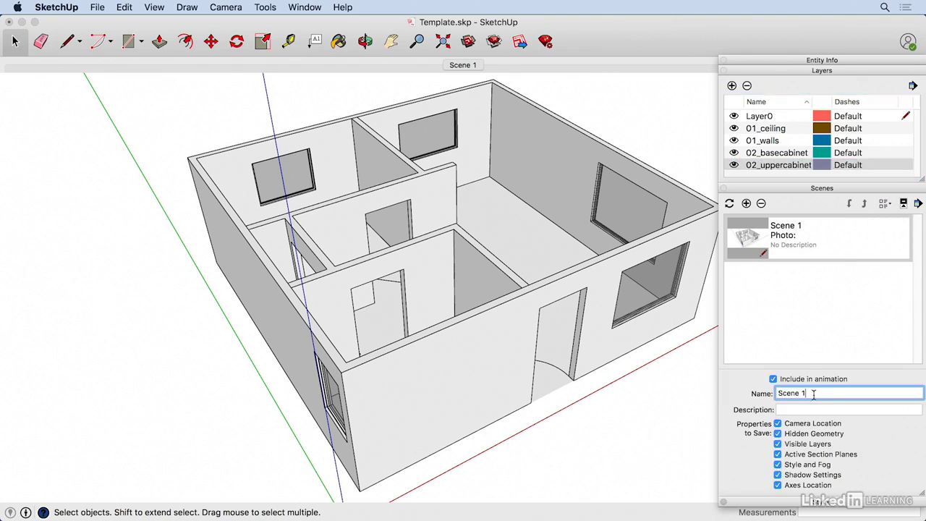
{"action": "left_click_drag", "start_coordinate": [820, 392], "coordinate": [759, 389]}
{"action": "type", "text": "working"}
{"action": "key", "text": "Return"}
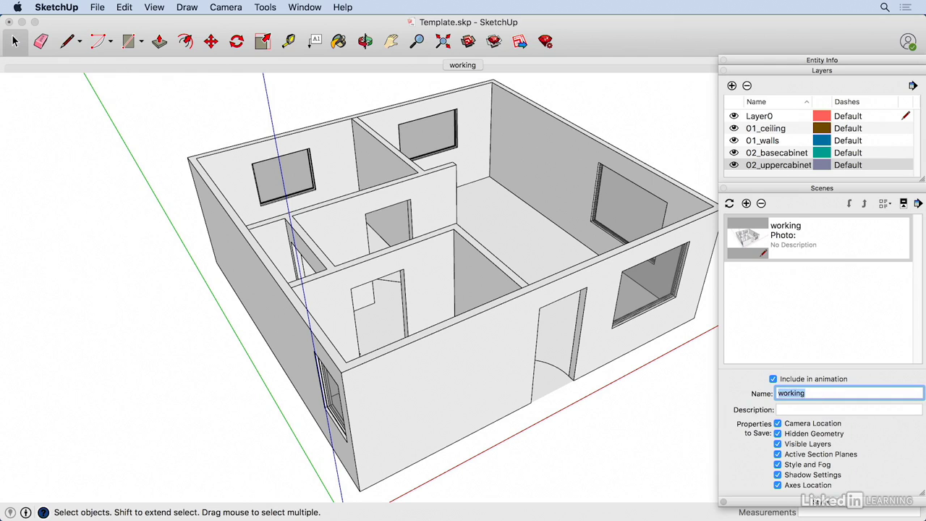
{"action": "left_click", "coordinate": [675, 423]}
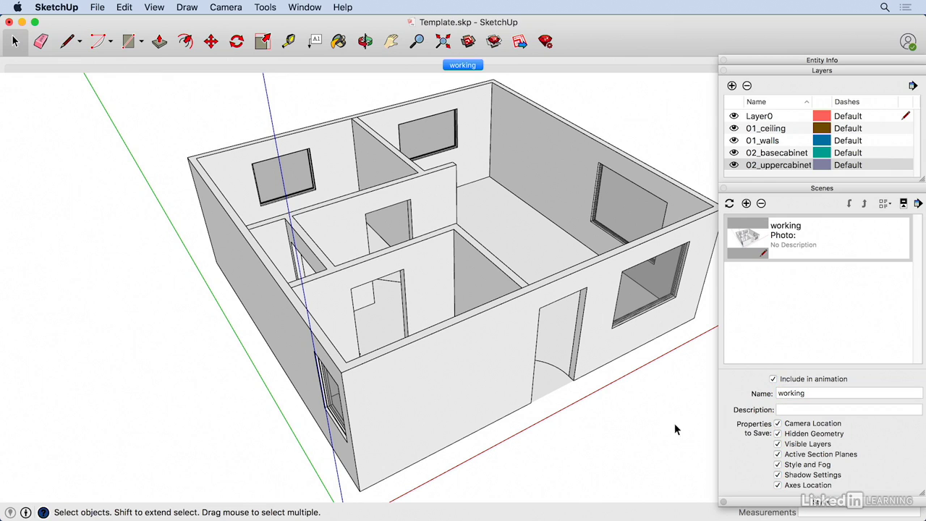
Zoom in on the interior rooms, and return to the overall view by recalling the working scene.
{"action": "scroll", "coordinate": [372, 217], "scroll_direction": "up", "scroll_amount": 5}
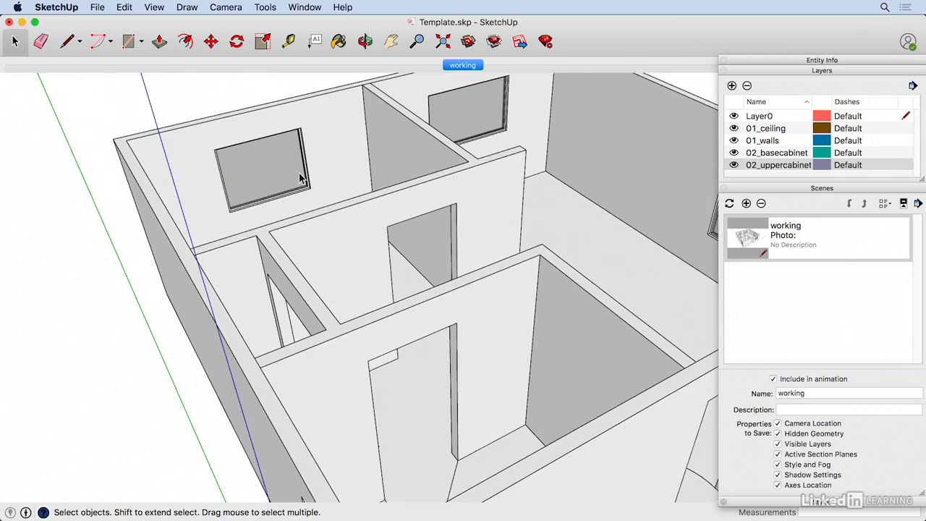
{"action": "scroll", "coordinate": [440, 378], "scroll_direction": "up", "scroll_amount": 10}
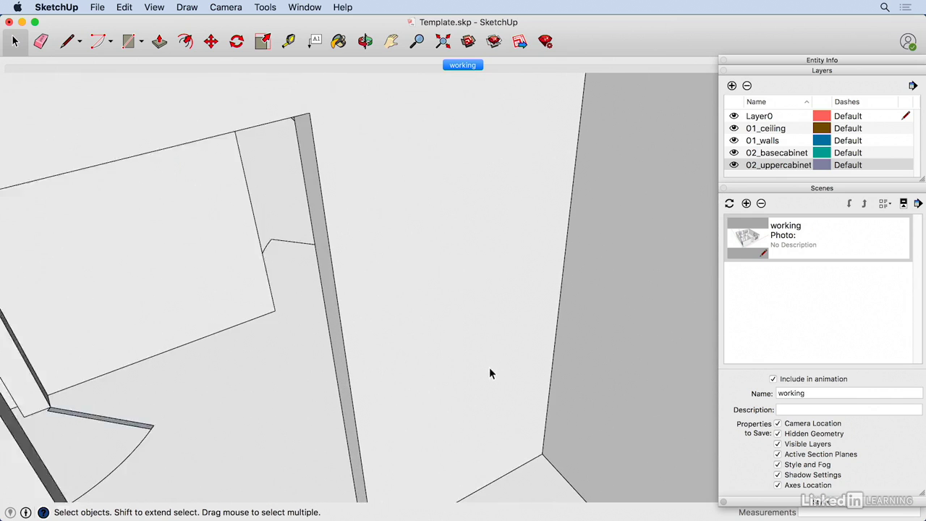
{"action": "left_click", "coordinate": [462, 66]}
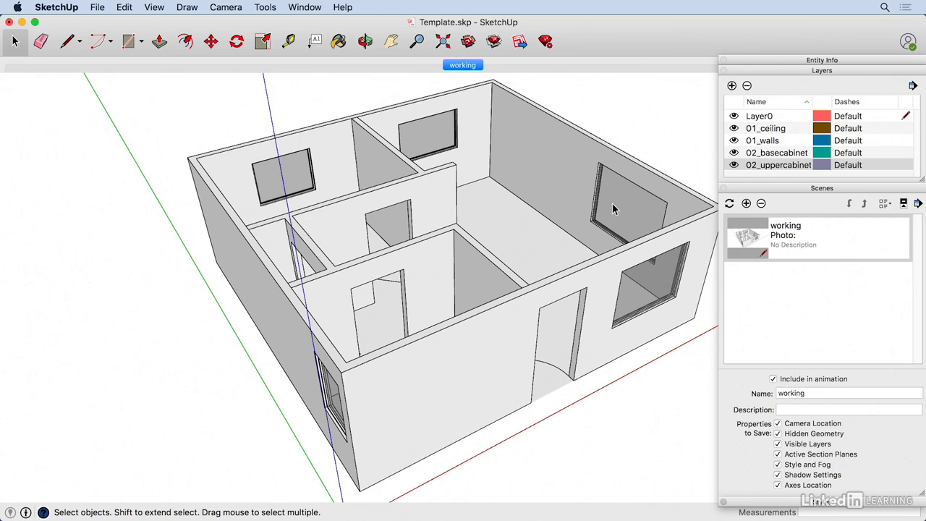
Hide the 01_ceiling layer and update the working scene to store that visibility.
{"action": "left_click", "coordinate": [734, 129]}
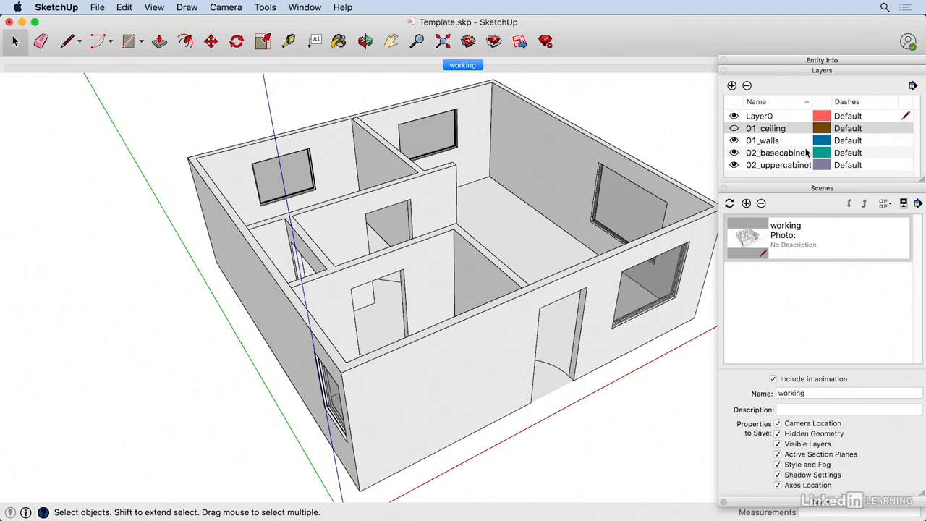
{"action": "right_click", "coordinate": [454, 67]}
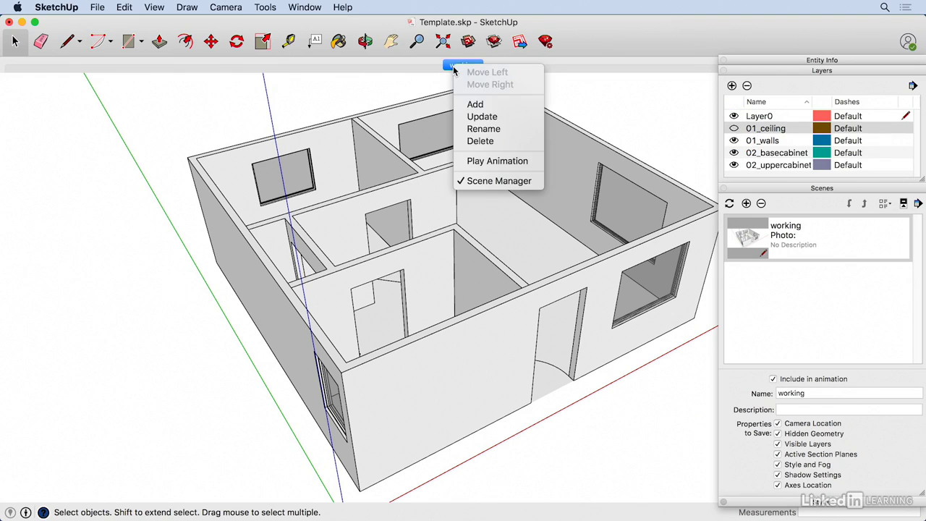
{"action": "left_click", "coordinate": [484, 118]}
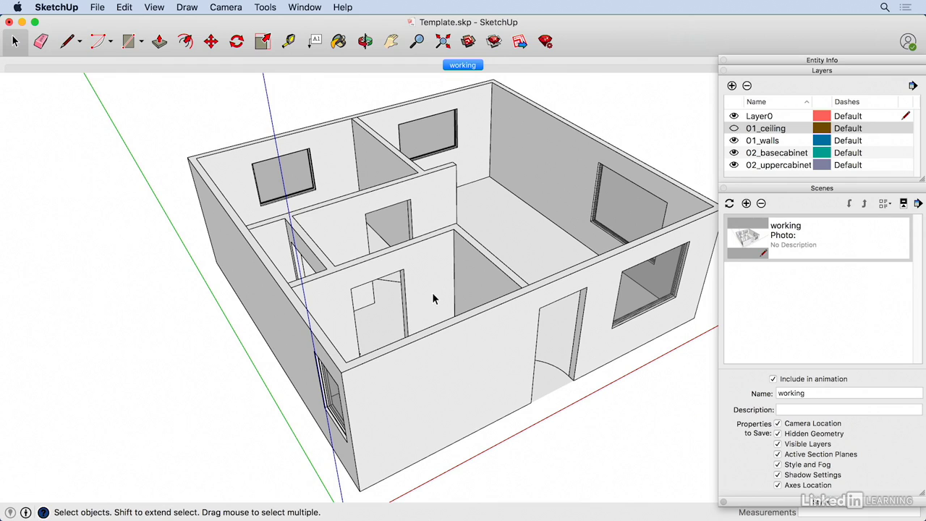
Set the edge color of the Shaded with textures style to By axis, and bring the scene settings back up.
{"action": "left_click", "coordinate": [782, 190]}
{"action": "left_click", "coordinate": [824, 199]}
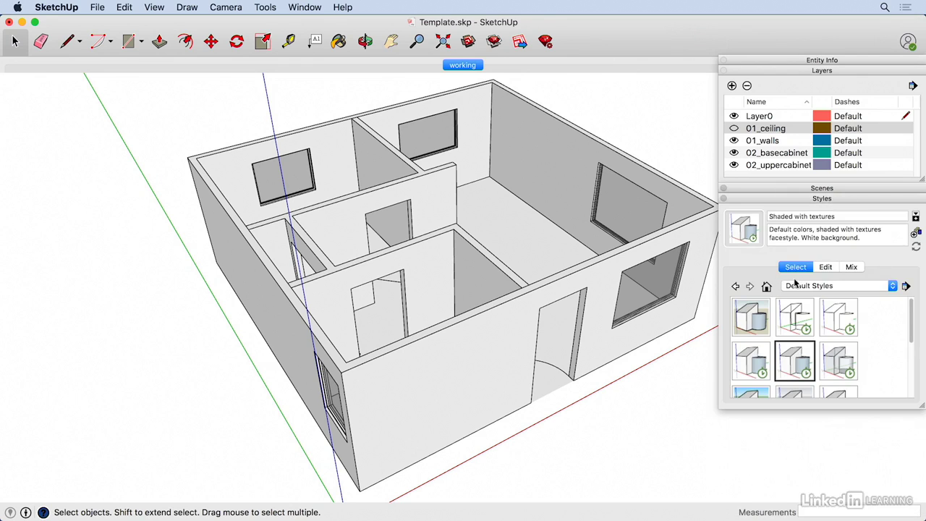
{"action": "left_click", "coordinate": [826, 267]}
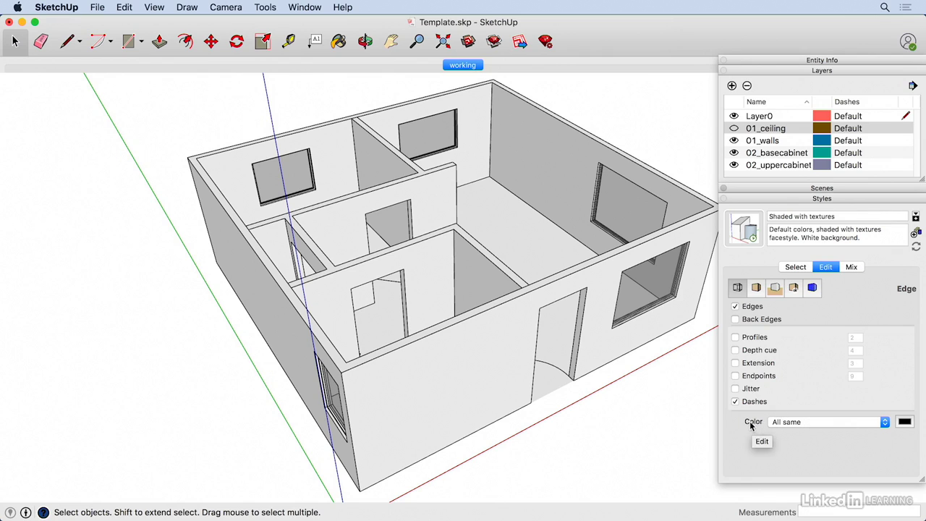
{"action": "left_click", "coordinate": [793, 422]}
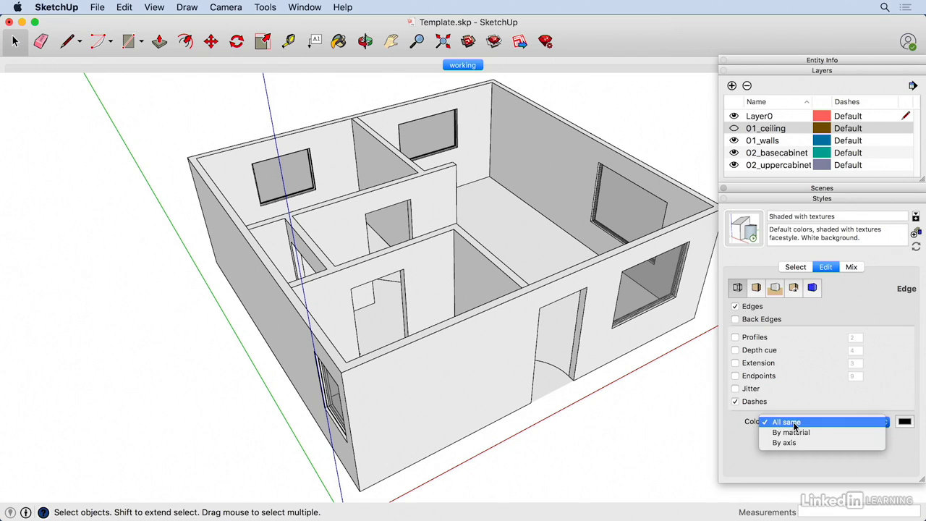
{"action": "left_click", "coordinate": [789, 440]}
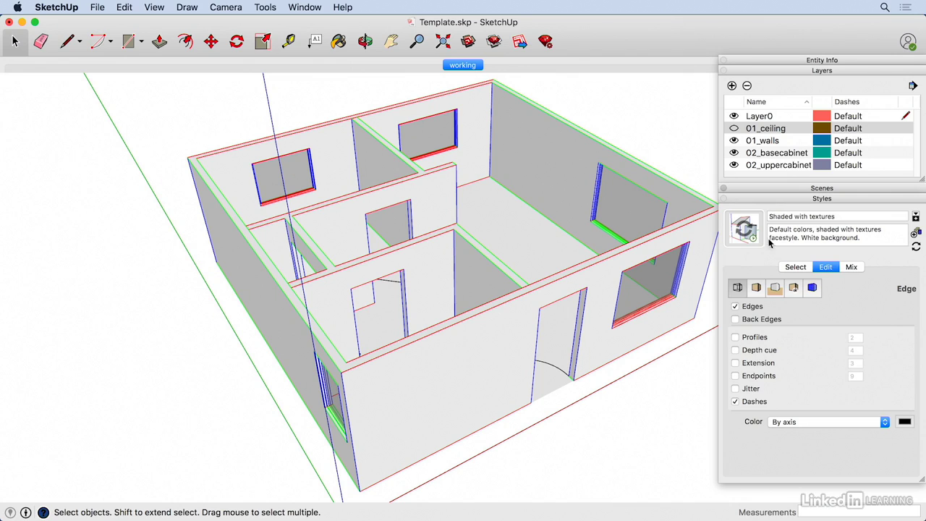
{"action": "left_click", "coordinate": [786, 190]}
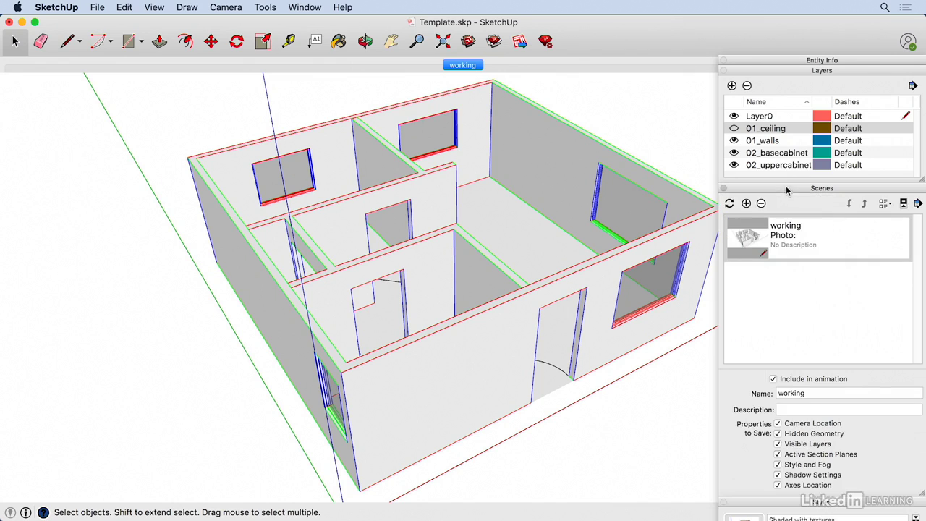
Add a scene of the current view, saving the edge color change as a new style, and name the scene ByAxis.
{"action": "left_click", "coordinate": [746, 204]}
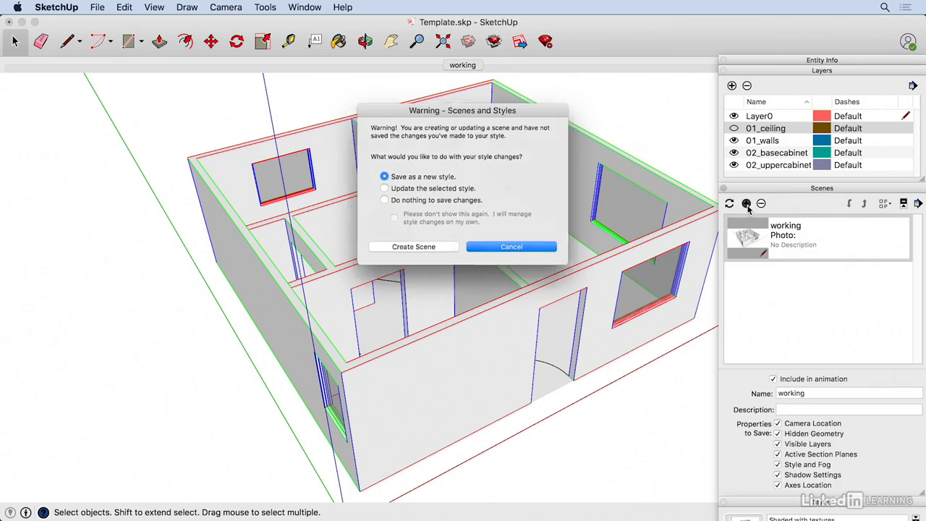
{"action": "left_click", "coordinate": [411, 249]}
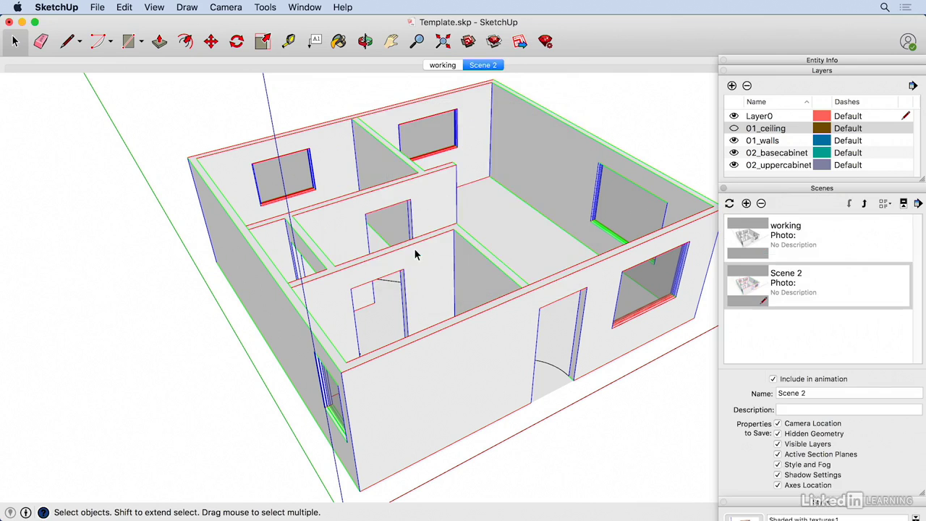
{"action": "left_click", "coordinate": [820, 395]}
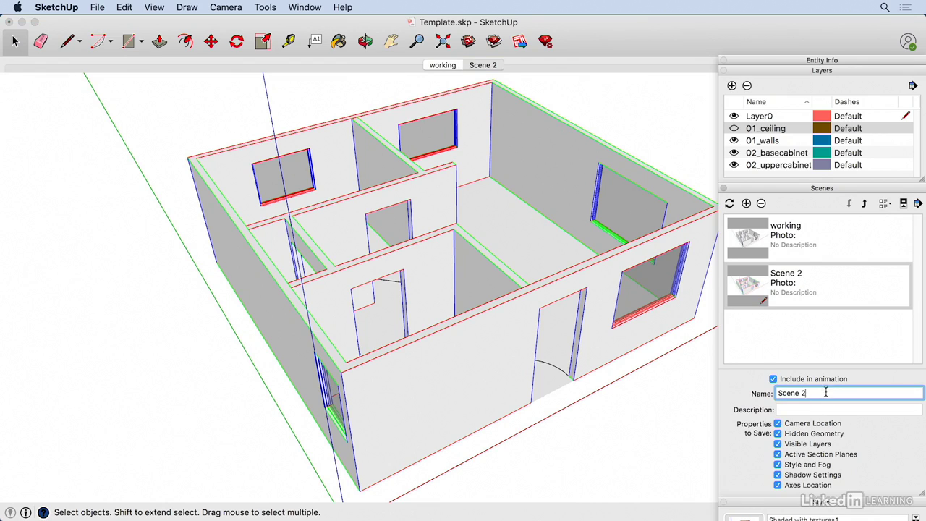
{"action": "type", "text": "ByAxis"}
{"action": "key", "text": "Return"}
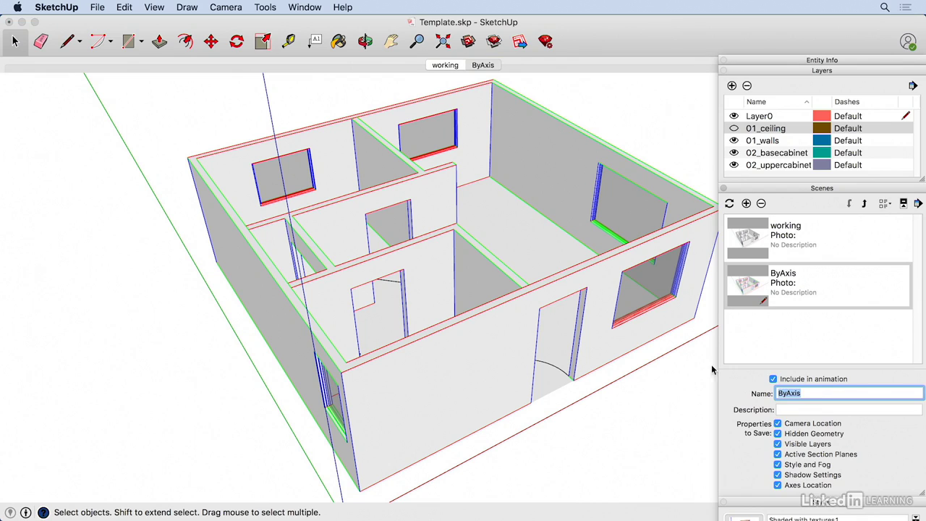
Switch between the ByAxis and working scenes to compare their edge colors, finishing on the working scene.
{"action": "left_click", "coordinate": [482, 67]}
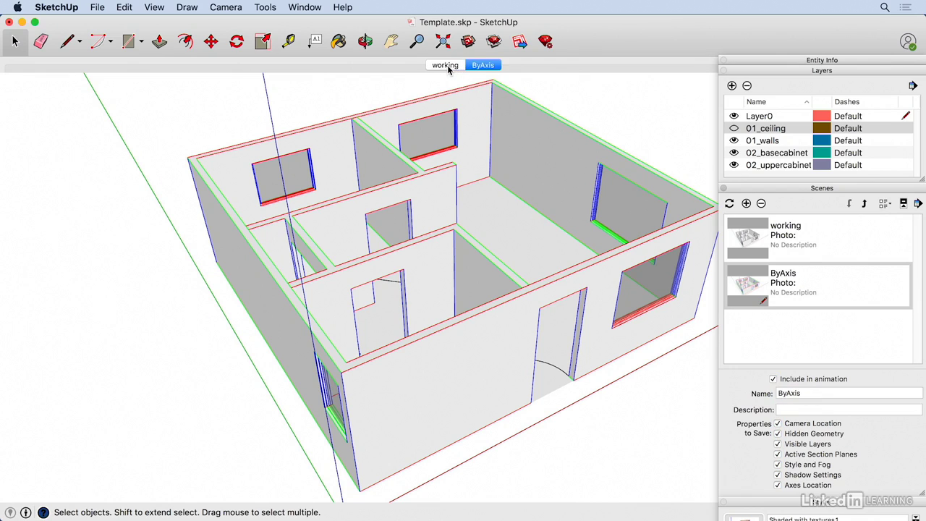
{"action": "left_click", "coordinate": [446, 66]}
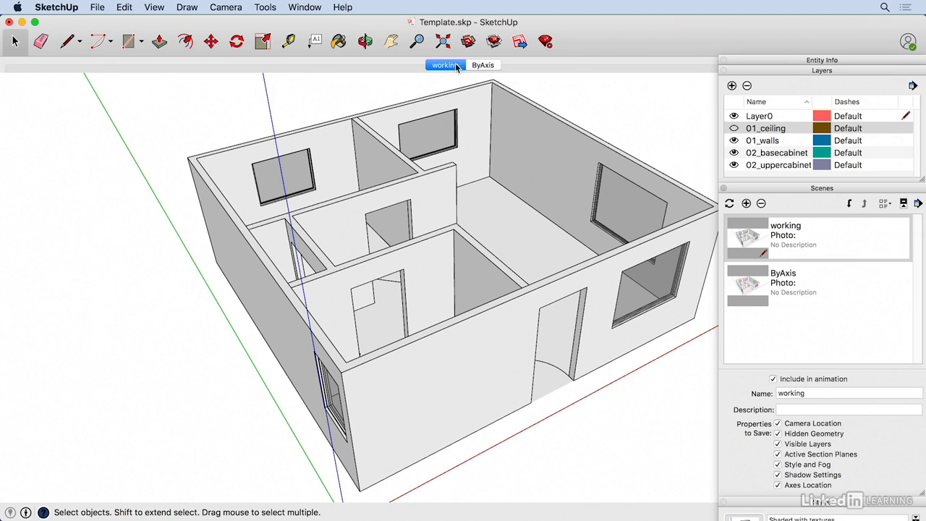
{"action": "left_click", "coordinate": [482, 65]}
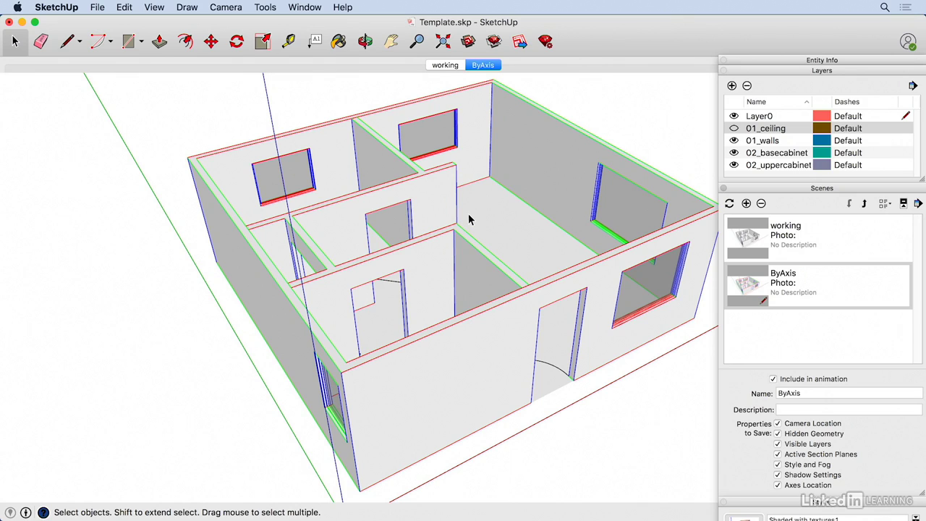
{"action": "left_click", "coordinate": [444, 65]}
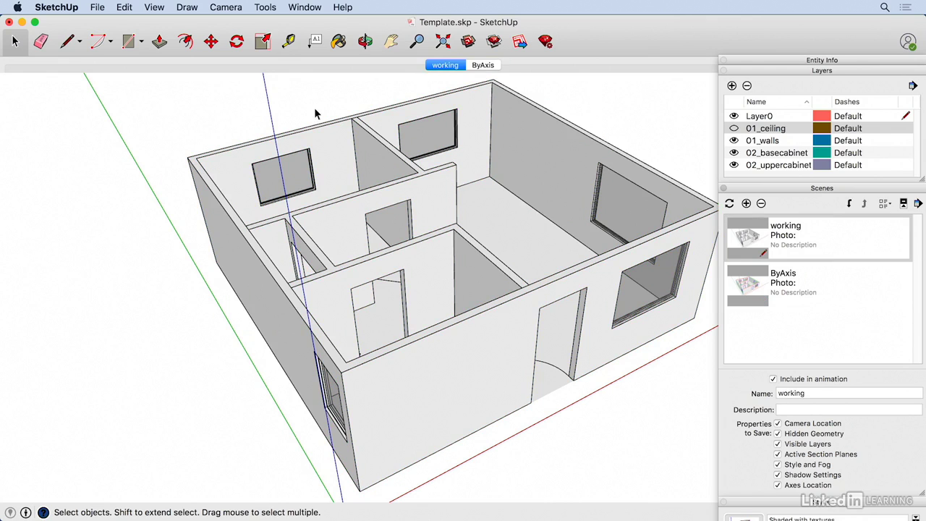
Place a horizontal section plane on the house floor, with the name FloorPlan and the symbol FP.
{"action": "left_click", "coordinate": [265, 7]}
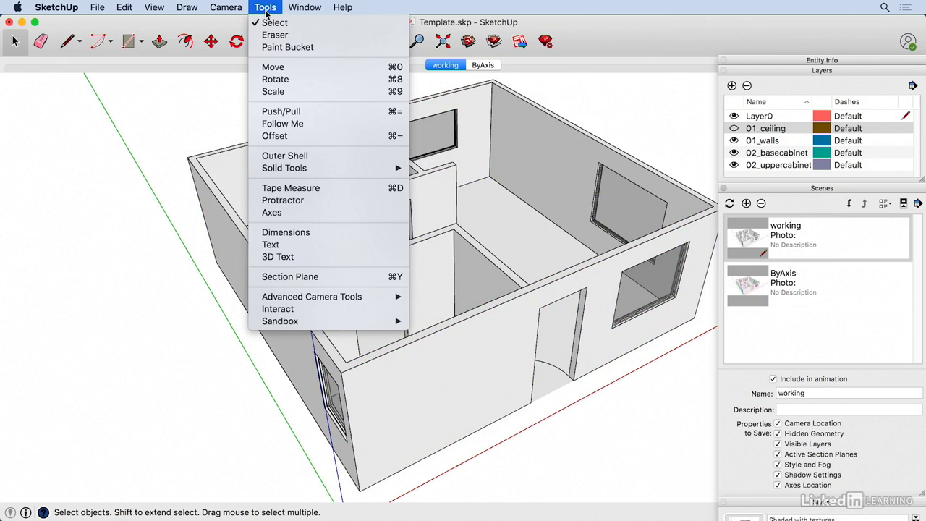
{"action": "left_click", "coordinate": [315, 277]}
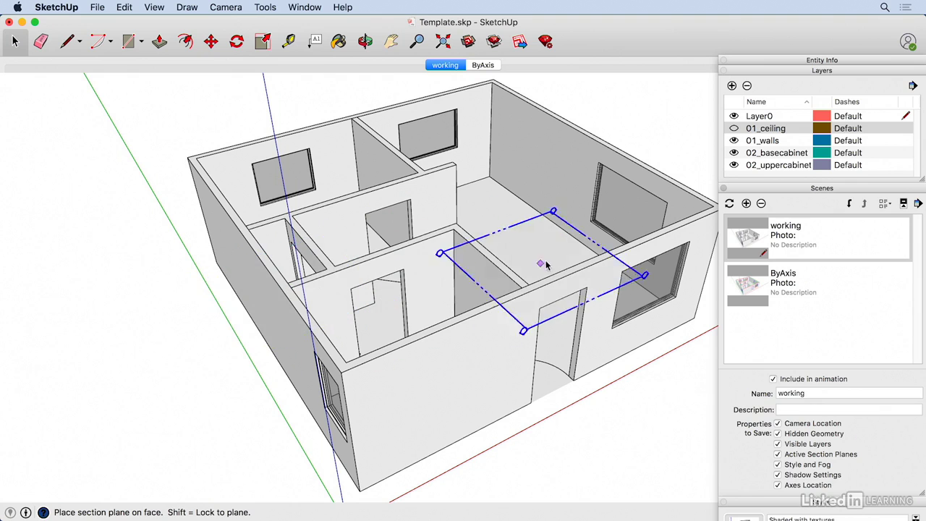
{"action": "left_click", "coordinate": [487, 201]}
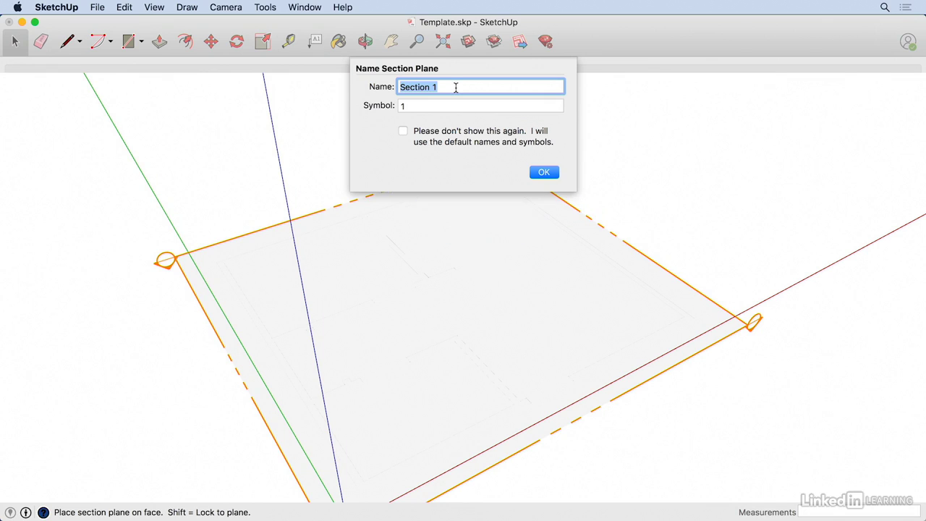
{"action": "type", "text": "Fl"}
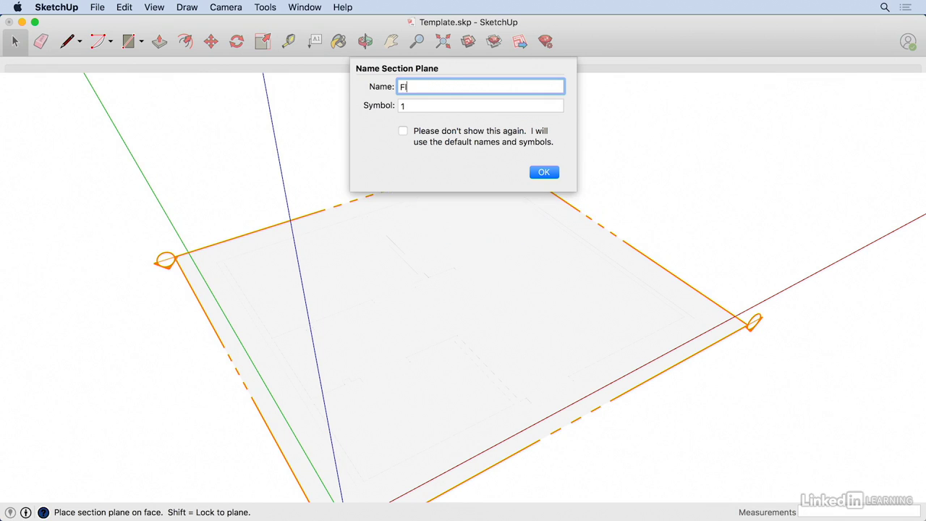
{"action": "type", "text": "oorPlan"}
{"action": "left_click", "coordinate": [449, 105]}
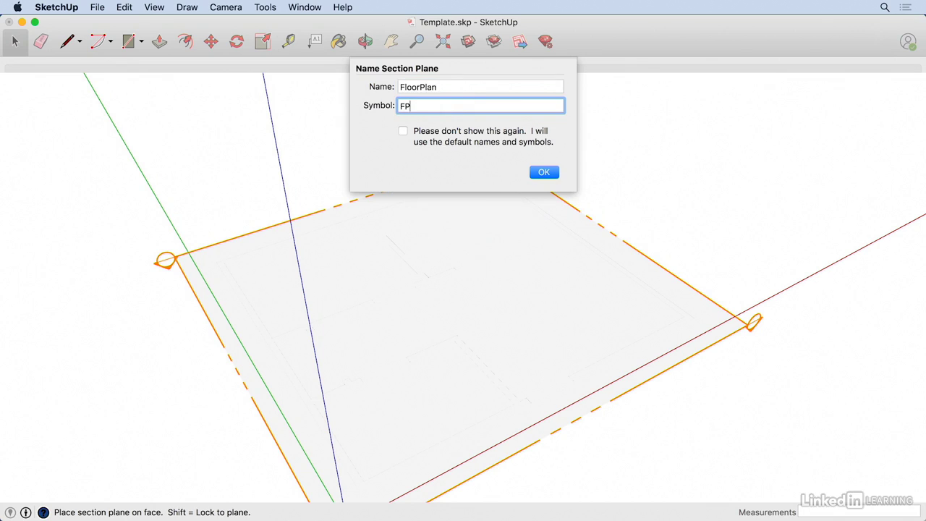
{"action": "type", "text": "FP"}
{"action": "left_click", "coordinate": [544, 173]}
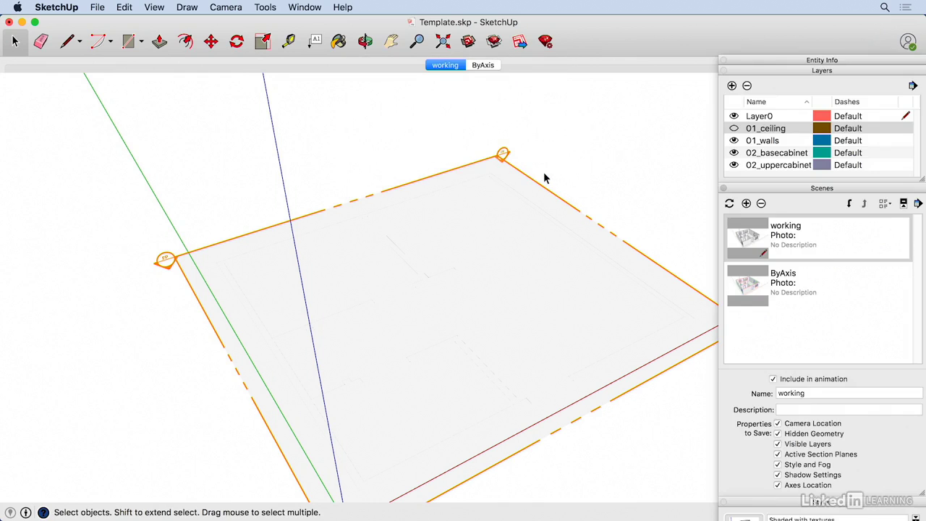
Raise the FloorPlan section plane about 1' 10" above the floor, and collapse the open Layers, Scenes and Styles settings.
{"action": "left_click", "coordinate": [496, 165]}
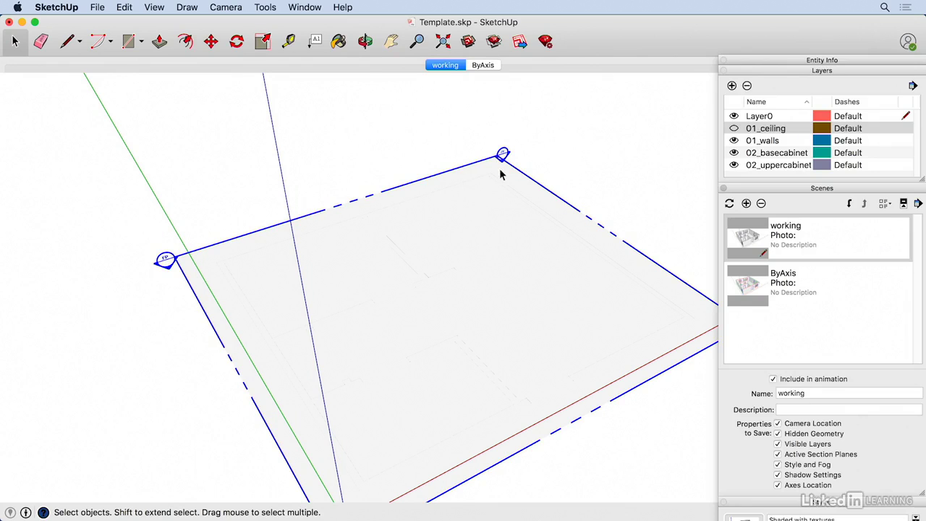
{"action": "key", "text": "m"}
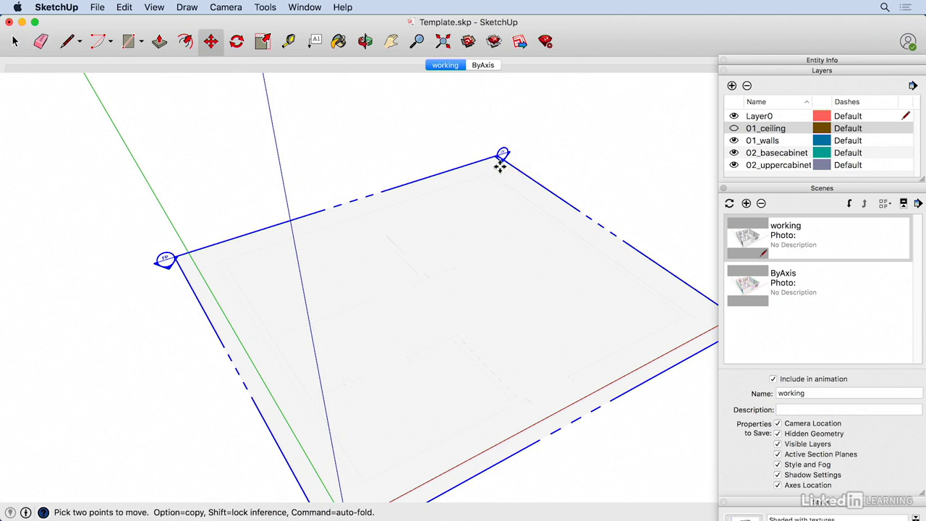
{"action": "left_click", "coordinate": [500, 167]}
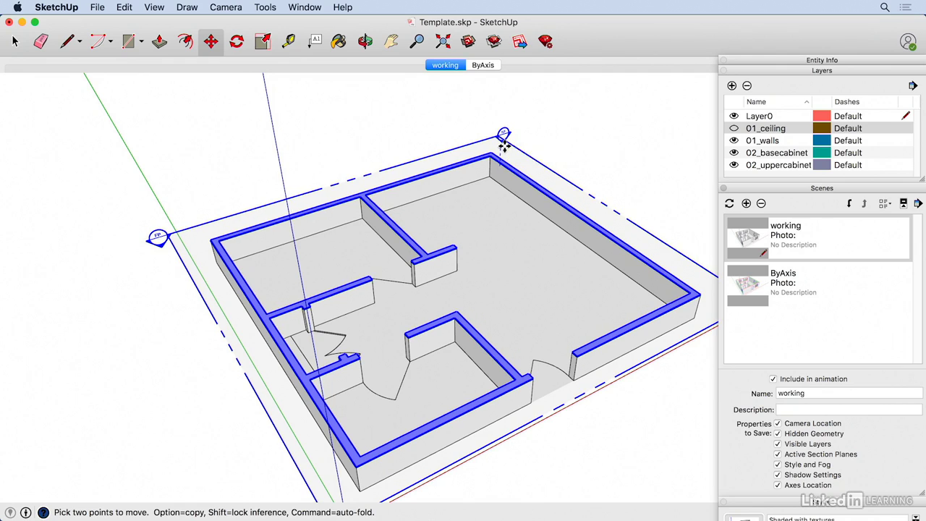
{"action": "left_click", "coordinate": [810, 190]}
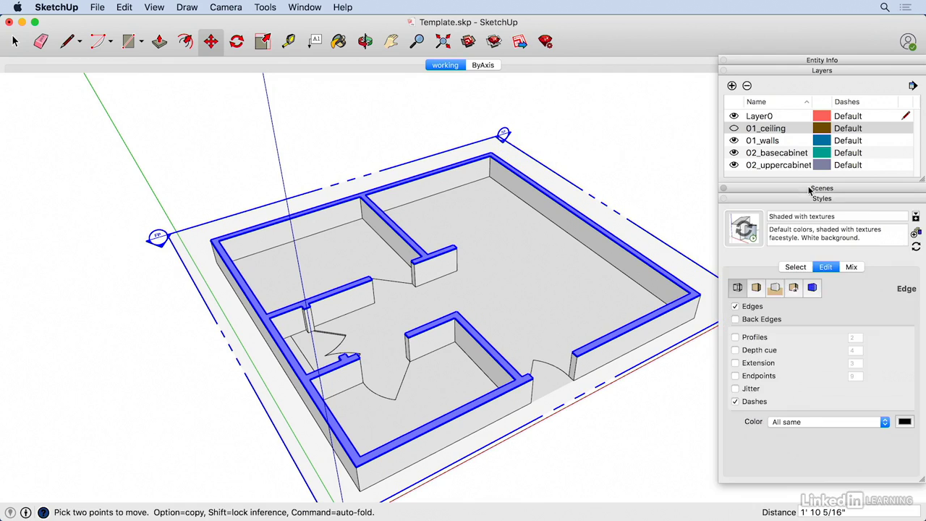
{"action": "left_click", "coordinate": [812, 199]}
{"action": "left_click", "coordinate": [787, 72]}
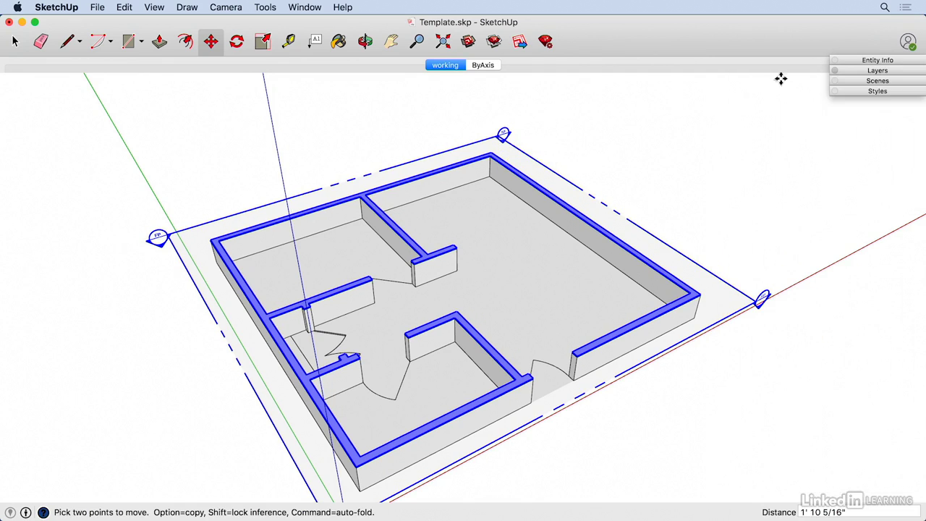
Lower the section plane back to floor level, and raise it 5' along the blue axis.
{"action": "left_click", "coordinate": [495, 144]}
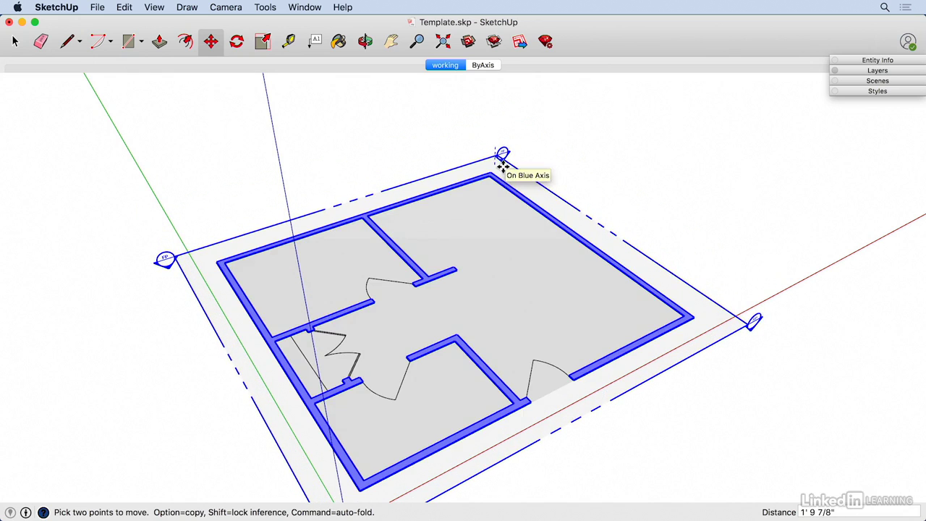
{"action": "left_click", "coordinate": [503, 166]}
{"action": "left_click", "coordinate": [513, 171]}
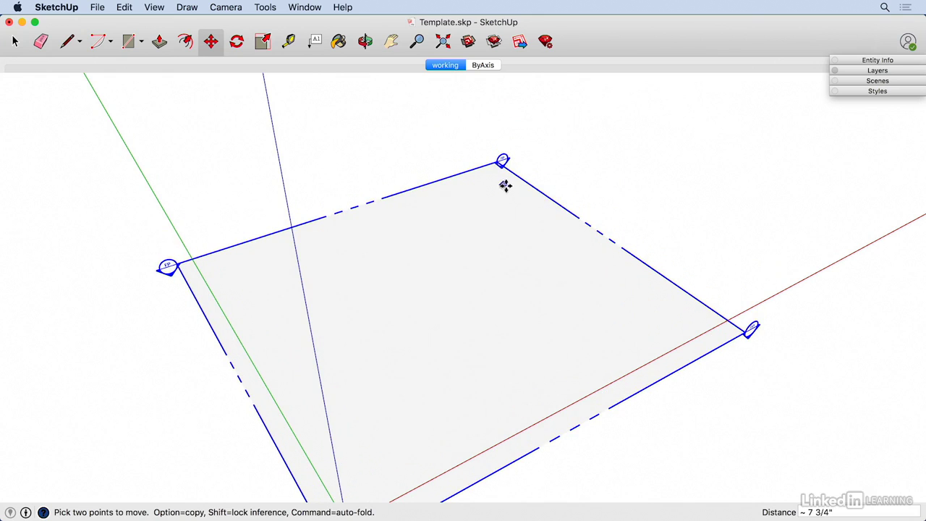
{"action": "left_click", "coordinate": [505, 186]}
{"action": "left_click", "coordinate": [506, 186]}
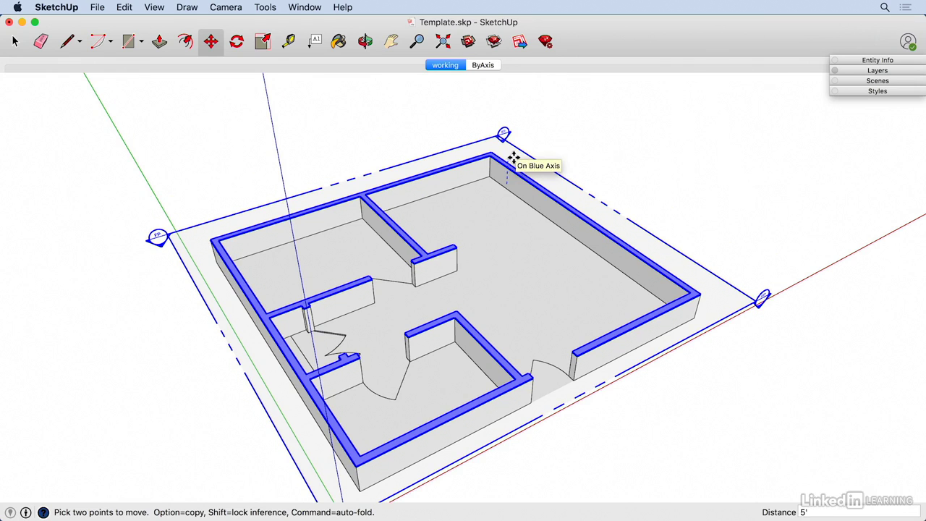
{"action": "left_click", "coordinate": [513, 158]}
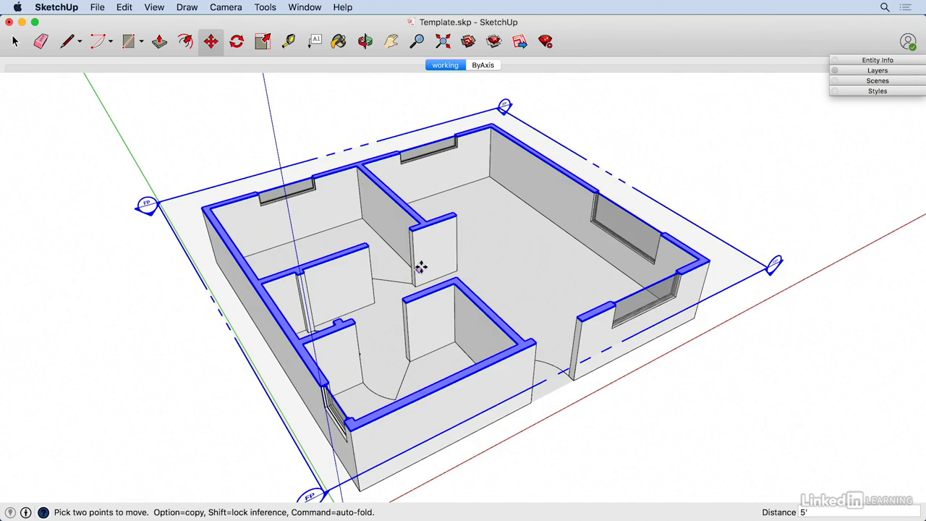
Align the view to the section plane, and set the camera to Parallel Projection.
{"action": "right_click", "coordinate": [499, 116]}
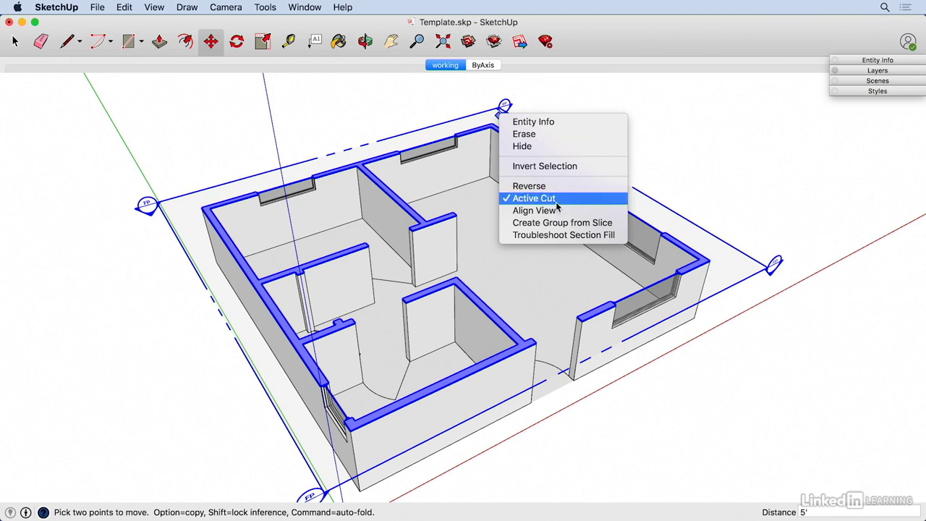
{"action": "left_click", "coordinate": [534, 211]}
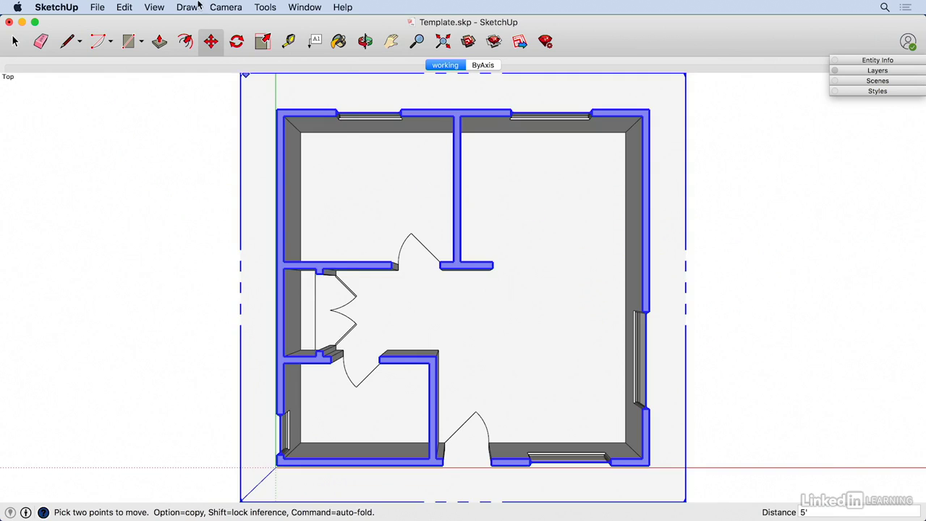
{"action": "left_click", "coordinate": [226, 7]}
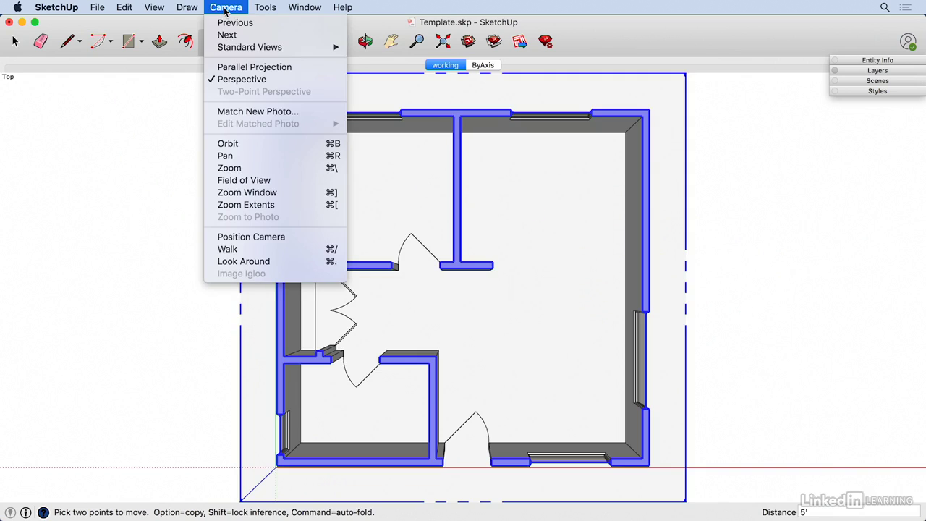
{"action": "left_click", "coordinate": [237, 68]}
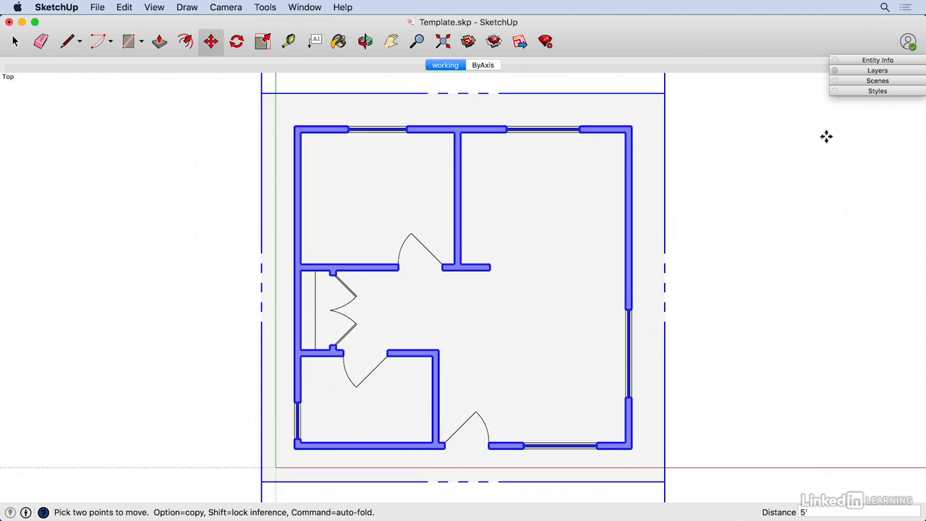
Apply the Wireframe style from the Default Styles collection to the plan view.
{"action": "left_click", "coordinate": [877, 91]}
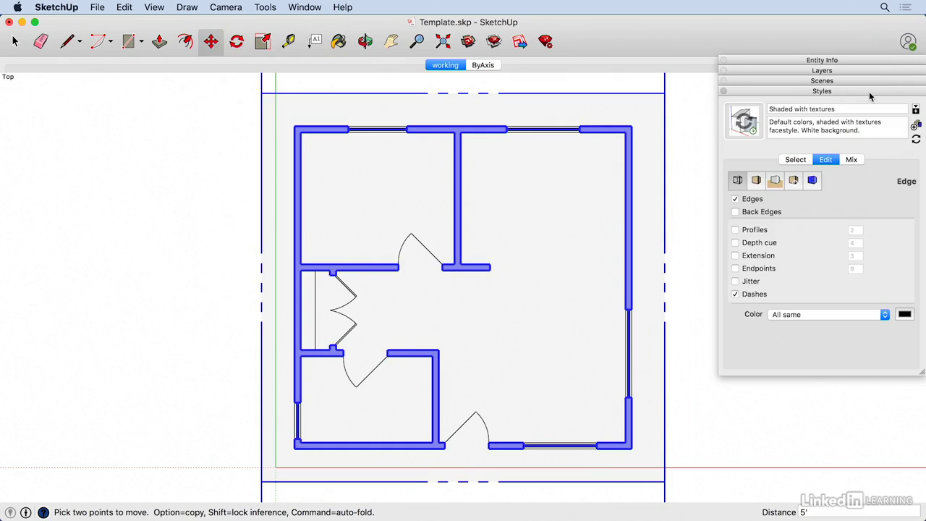
{"action": "left_click", "coordinate": [798, 160]}
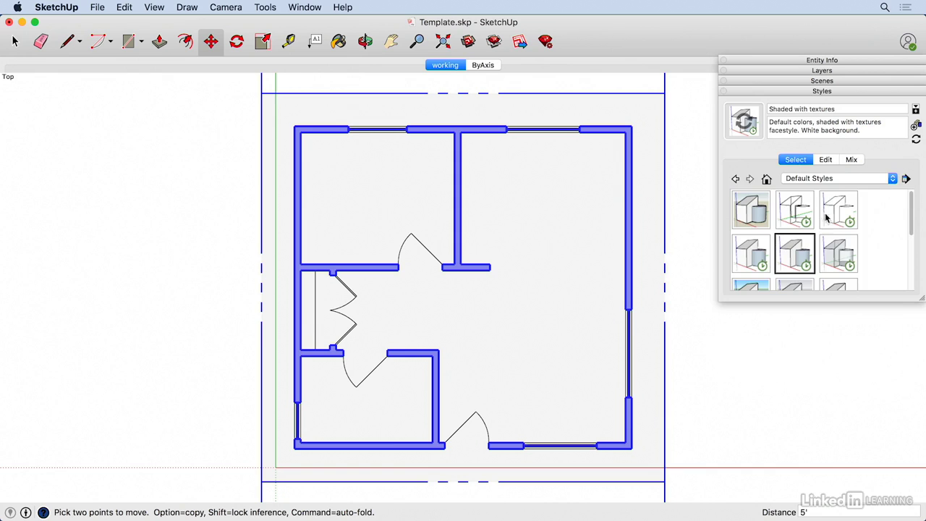
{"action": "left_click", "coordinate": [792, 210]}
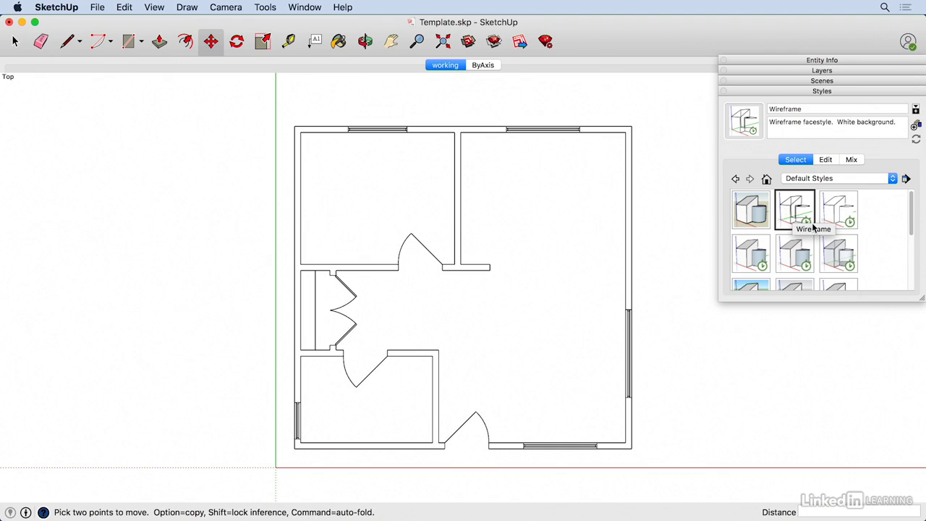
Add a scene of the wireframe plan view named FloorPlan, and recall the working scene.
{"action": "left_click", "coordinate": [823, 82]}
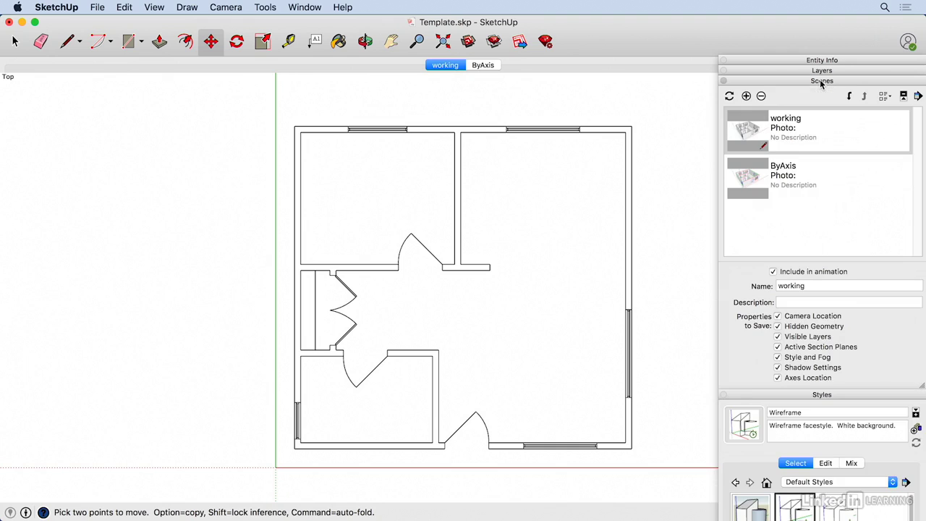
{"action": "left_click", "coordinate": [747, 96]}
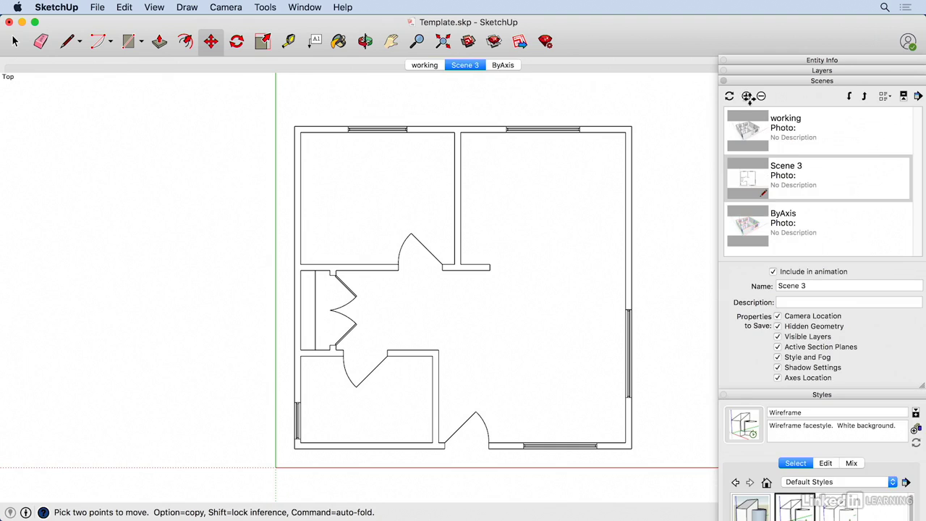
{"action": "left_click", "coordinate": [821, 287]}
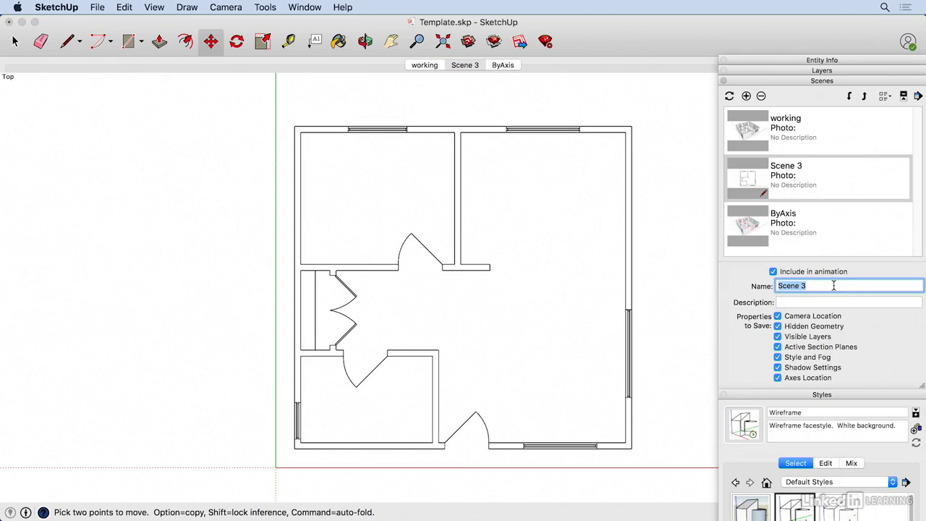
{"action": "type", "text": "FloorPlan"}
{"action": "key", "text": "Return"}
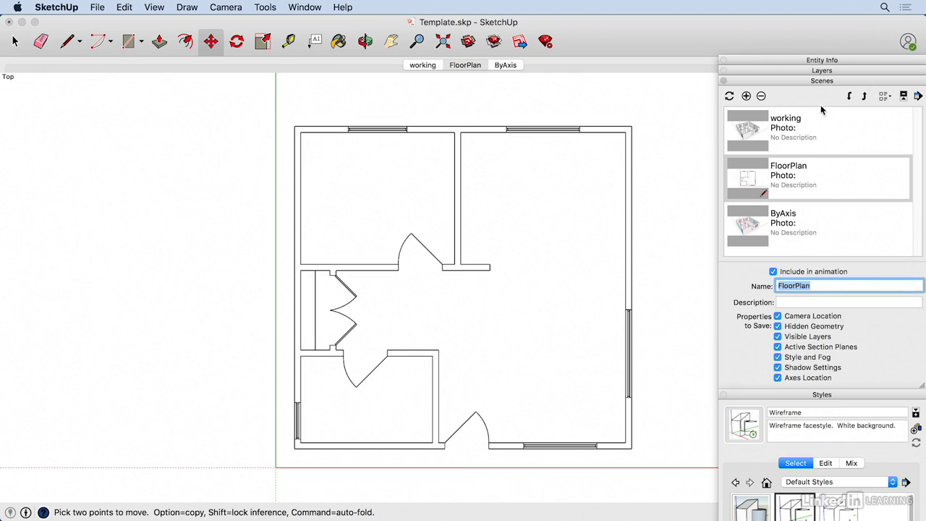
{"action": "left_click", "coordinate": [424, 66]}
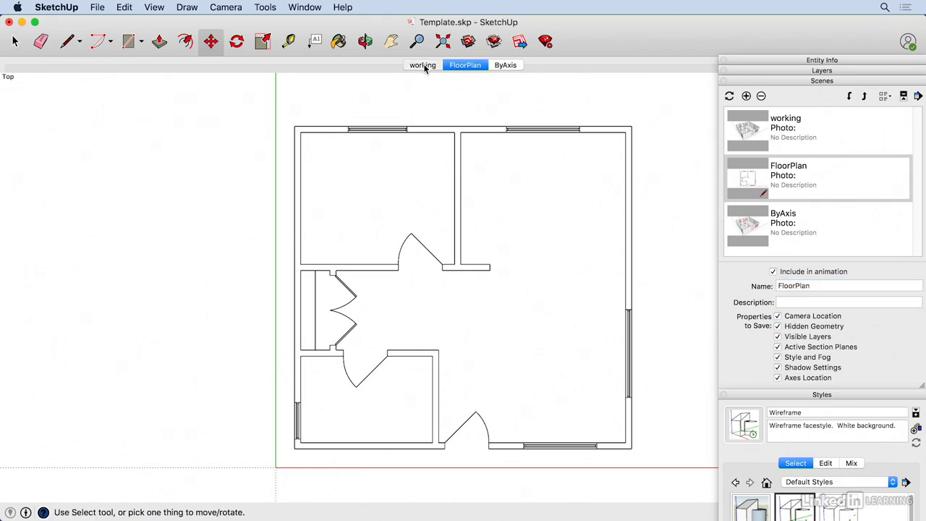
{"action": "key", "text": "super+a"}
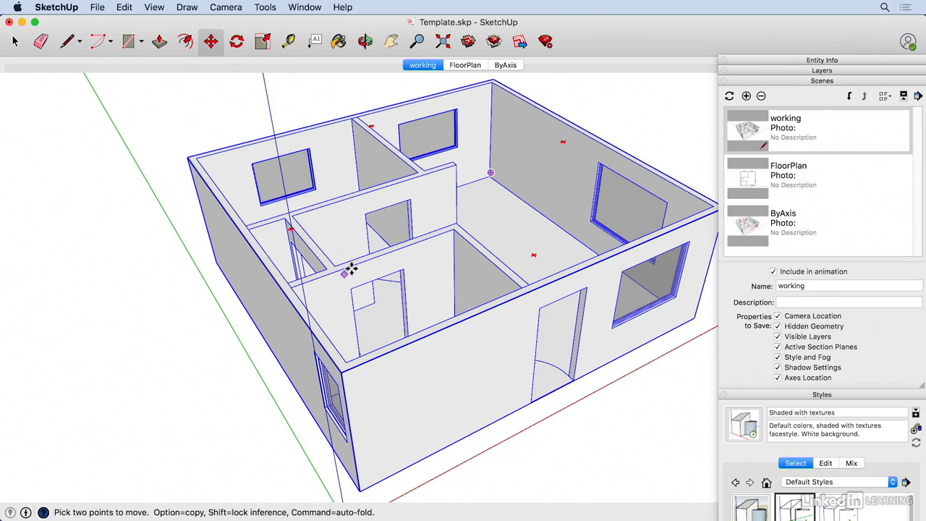
{"action": "key", "text": "super+shift+a"}
{"action": "key", "text": "space"}
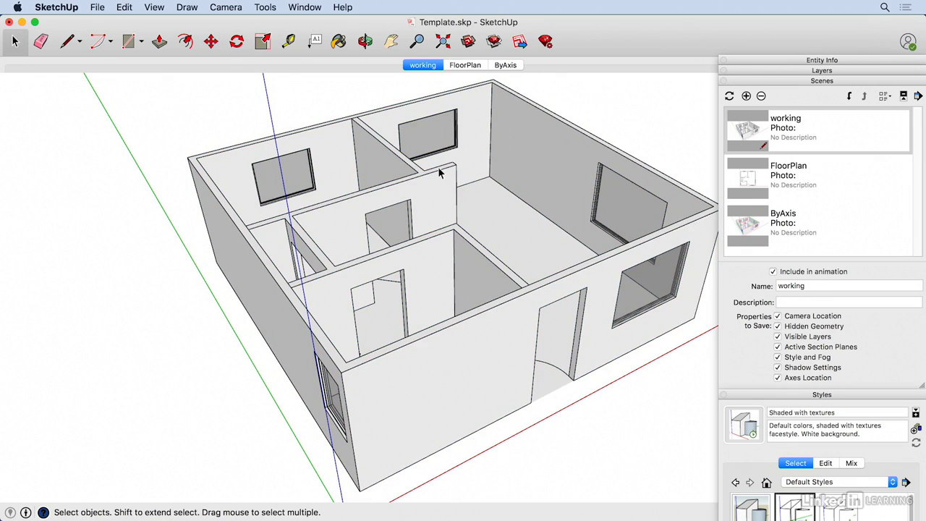
{"action": "left_click", "coordinate": [266, 7]}
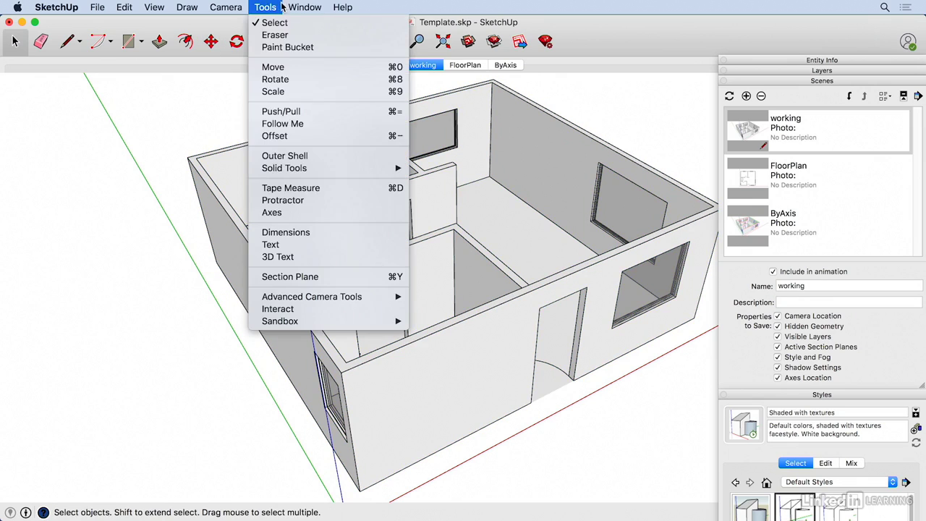
{"action": "left_click", "coordinate": [308, 277]}
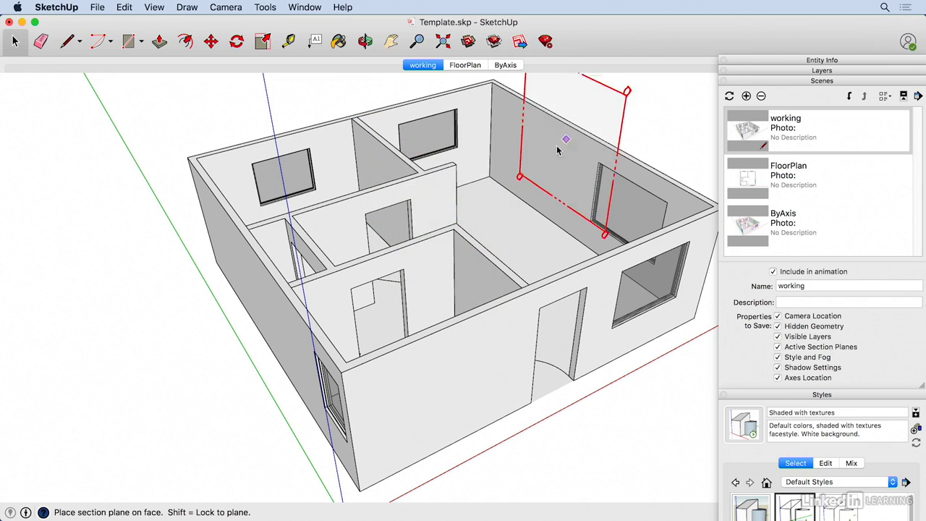
{"action": "key", "text": "space"}
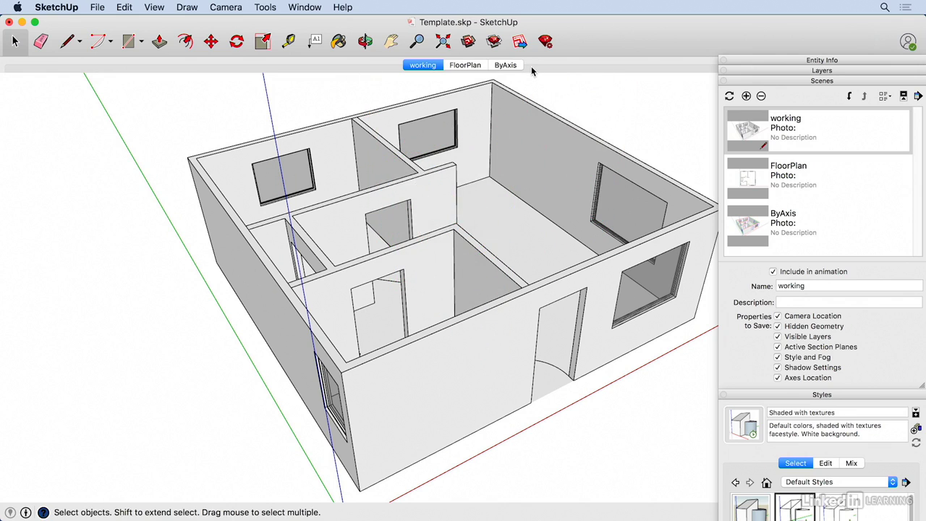
Collapse the Scenes and Styles trays, and delete the entire connected house geometry from the working scene.
{"action": "left_click", "coordinate": [797, 79]}
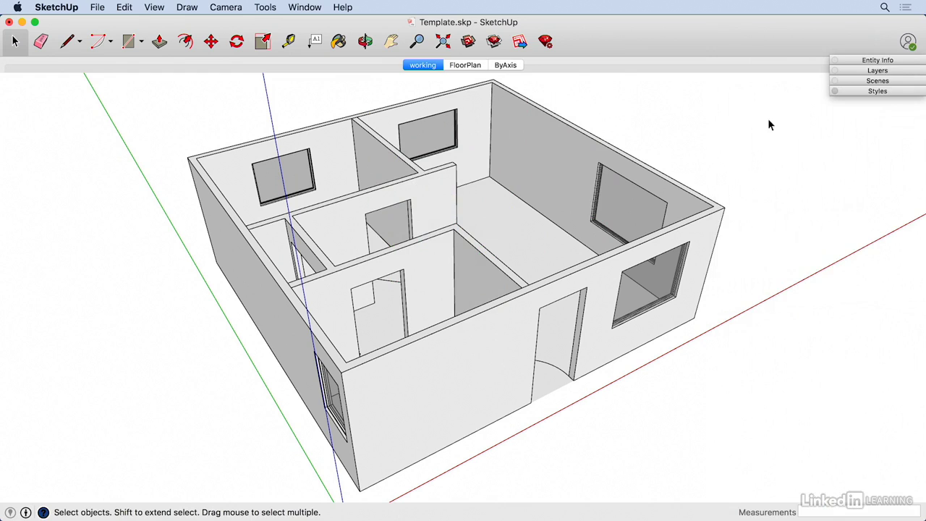
{"action": "triple_click", "coordinate": [438, 360]}
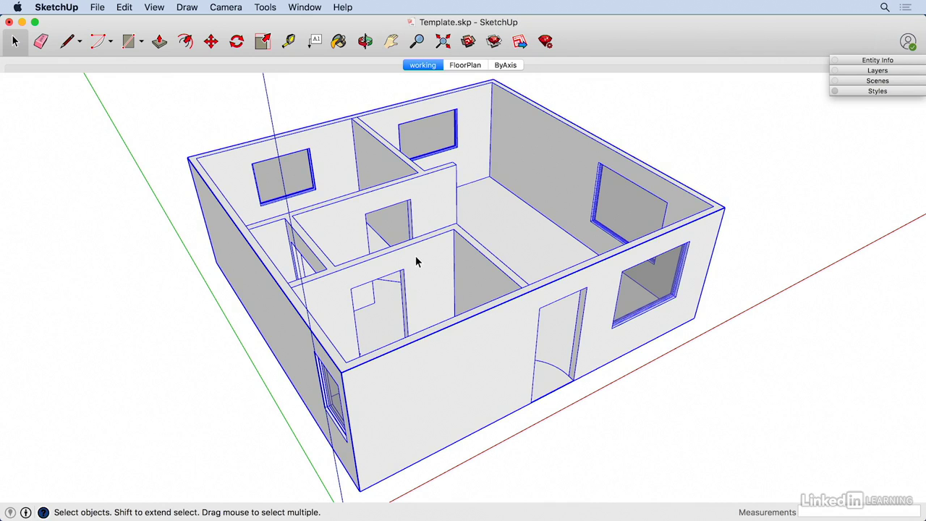
{"action": "key", "text": "Delete"}
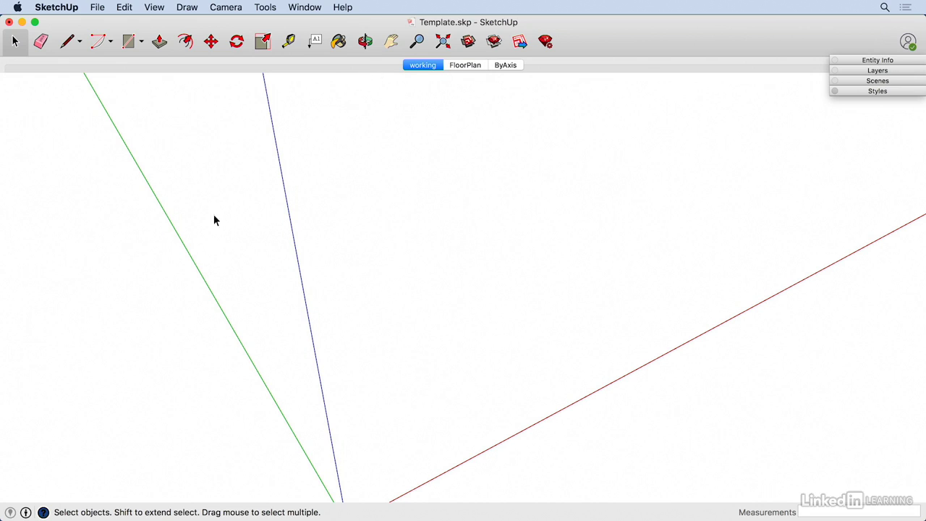
Save the emptied model as a template, named with the owner's first name plus sTemplate, and set it as the default template.
{"action": "left_click", "coordinate": [97, 7]}
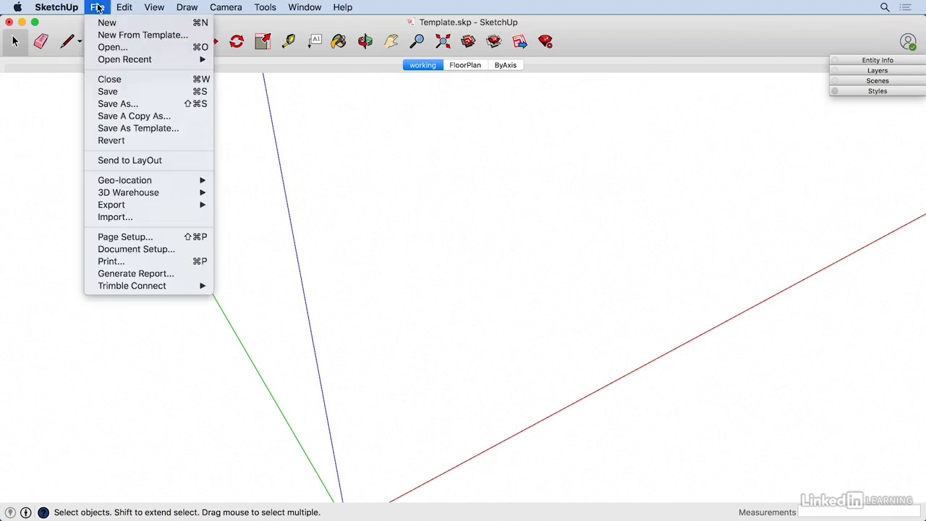
{"action": "left_click", "coordinate": [141, 129]}
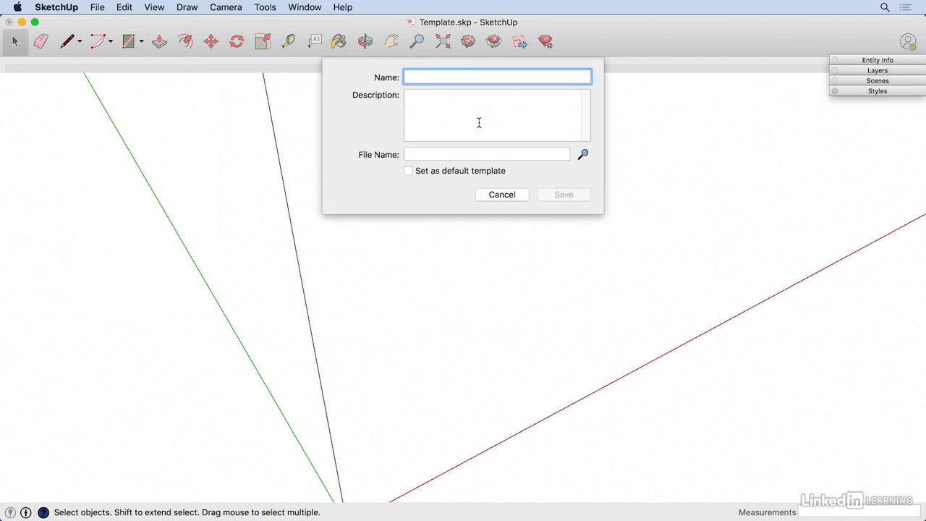
{"action": "type", "text": "Tammy"}
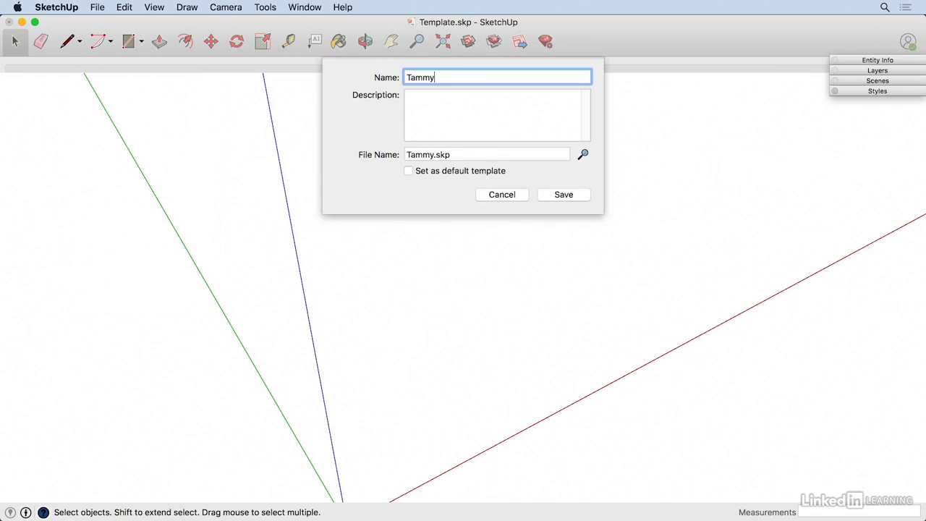
{"action": "type", "text": "sTemplate"}
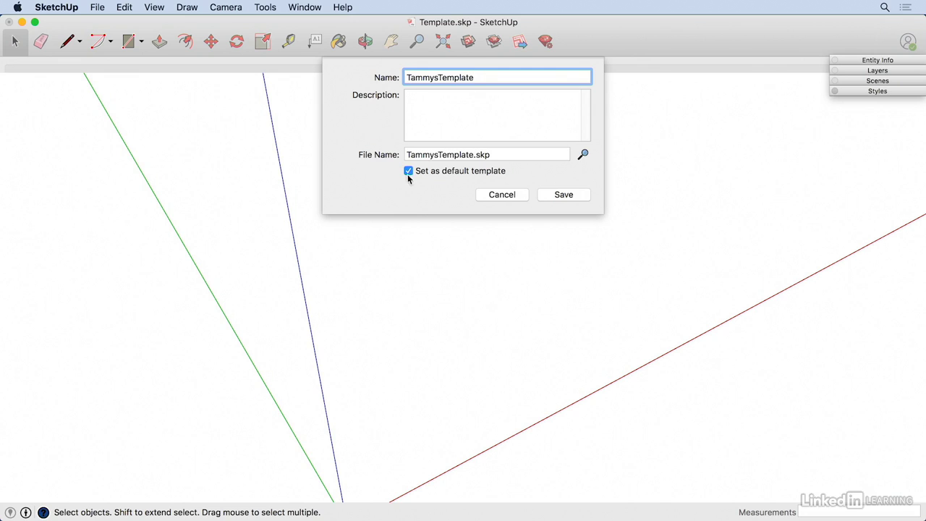
{"action": "left_click", "coordinate": [547, 194]}
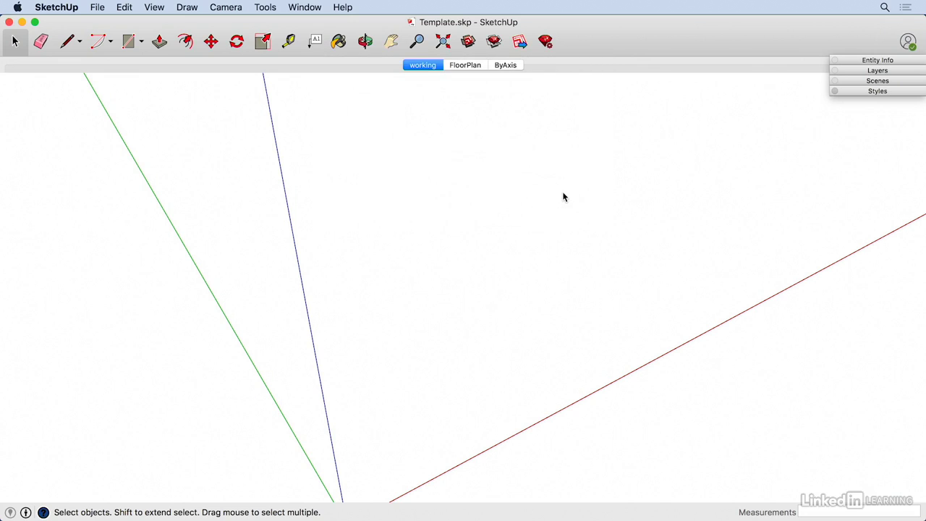